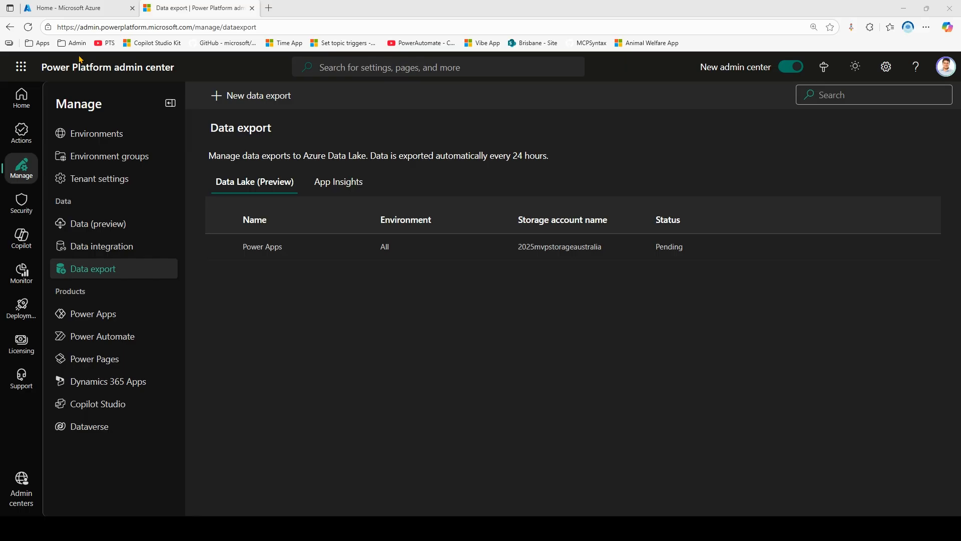
Open the Power Platform admin center from the PPAC bookmark and go to the Data export page in the Manage area
left_click(73, 43)
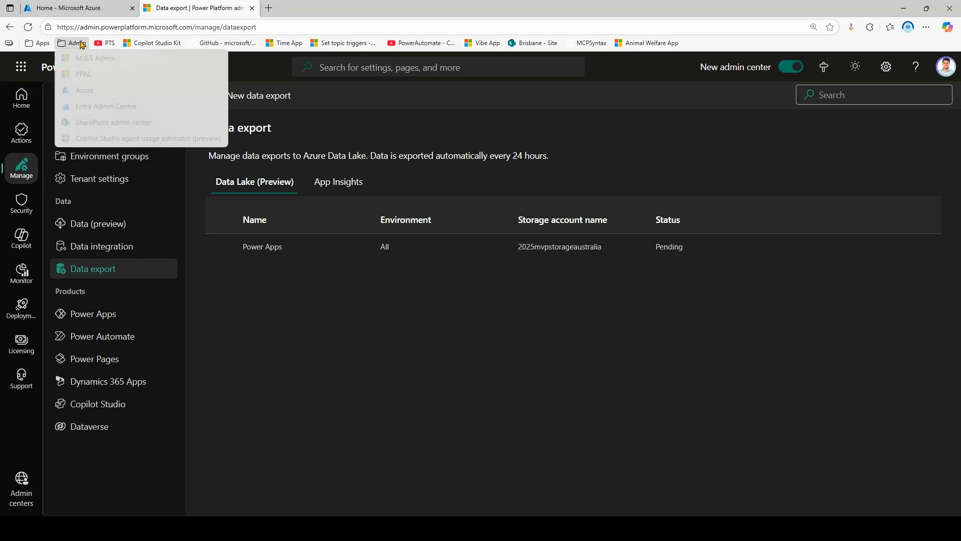
left_click(83, 75)
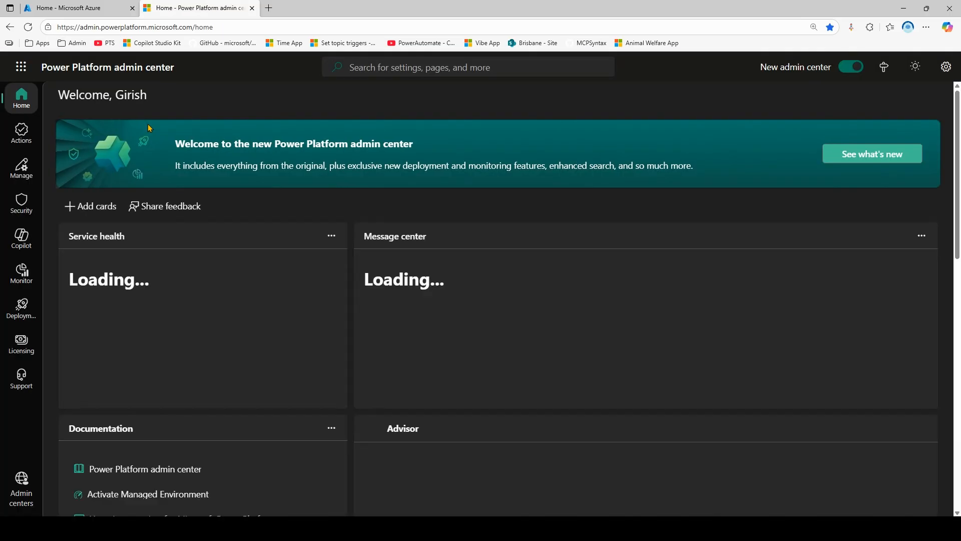
left_click(21, 167)
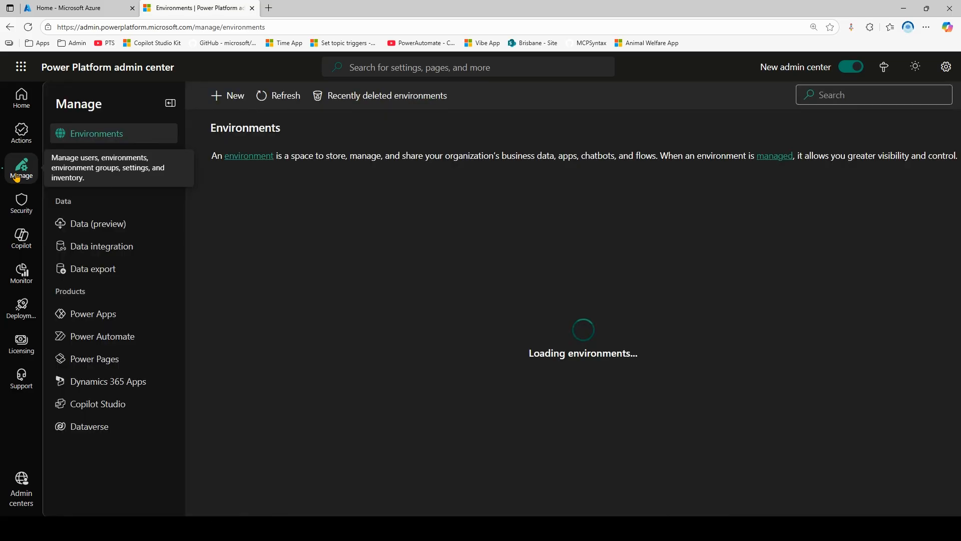
left_click(105, 273)
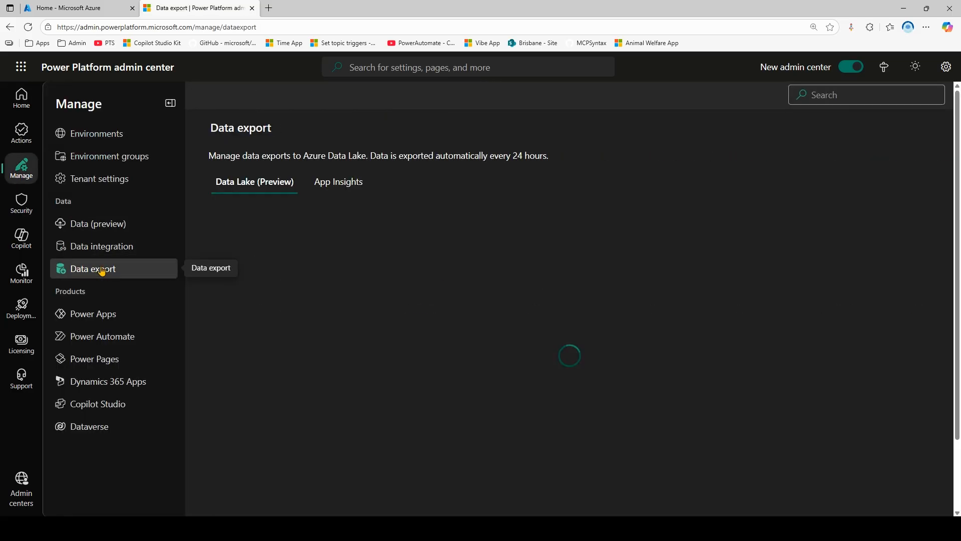
Look at the Data (preview) and Data integration pages and return to Data export to show the App Insights exports
left_click(93, 227)
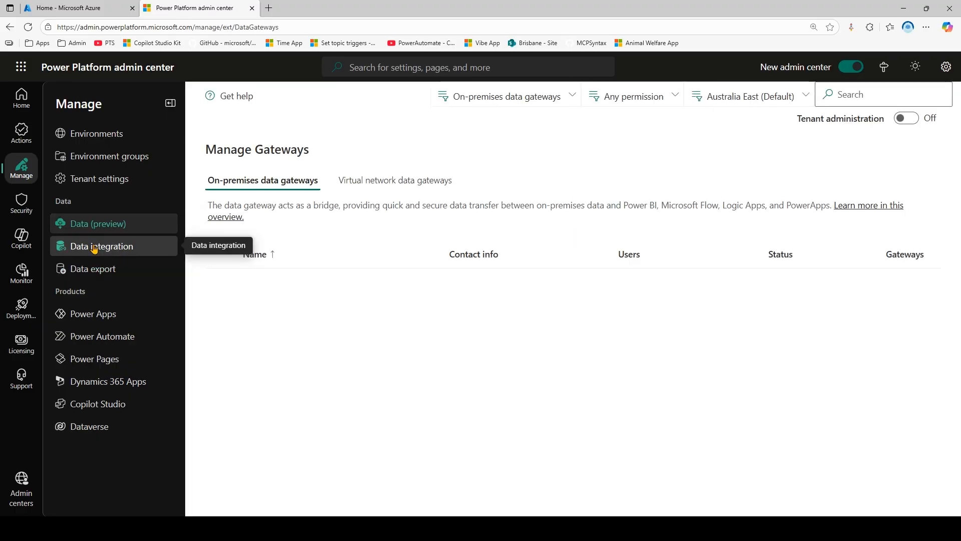
left_click(94, 247)
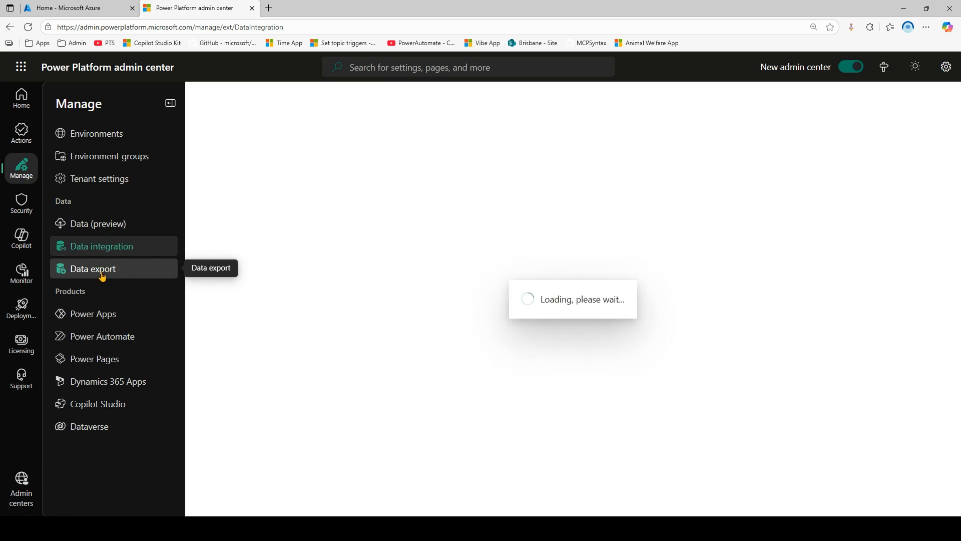
left_click(103, 273)
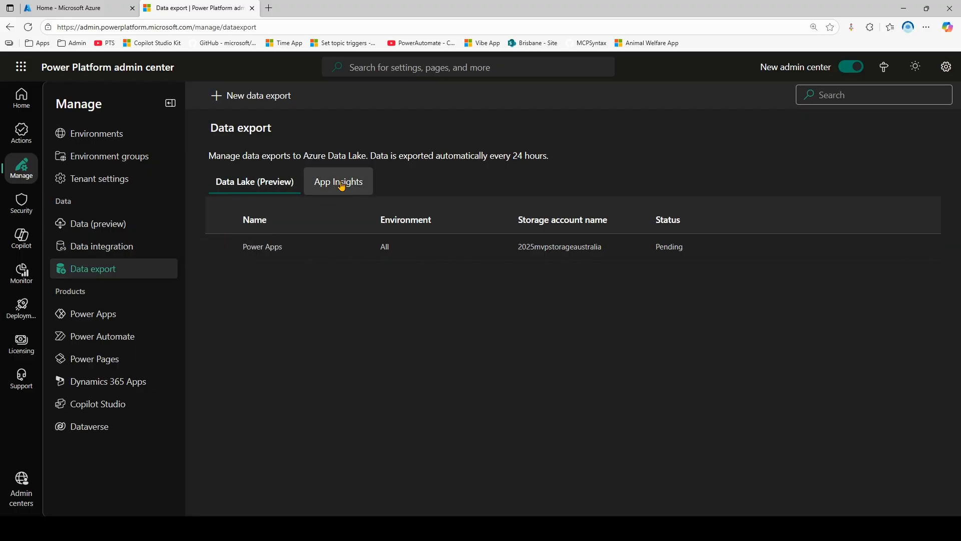
left_click(330, 184)
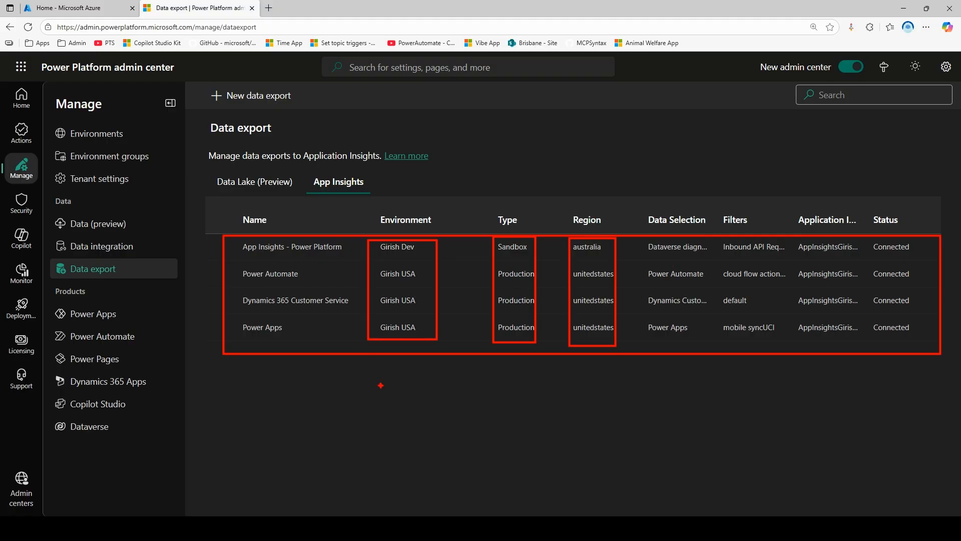
Start a new Application Insights export named "Package - Perfornance" for Dataverse diagnostics and performance data
left_click(263, 99)
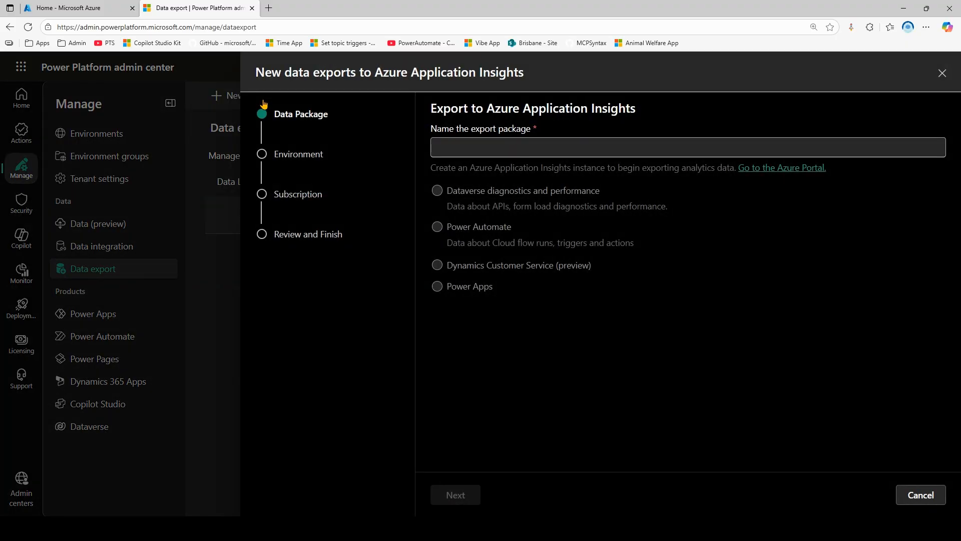
left_click(497, 144)
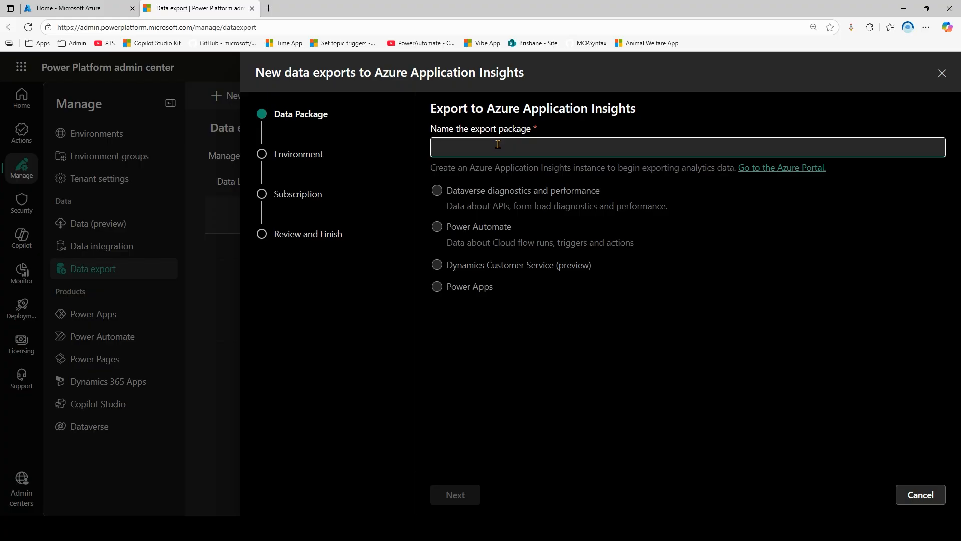
type("Package - Performance")
left_click(437, 193)
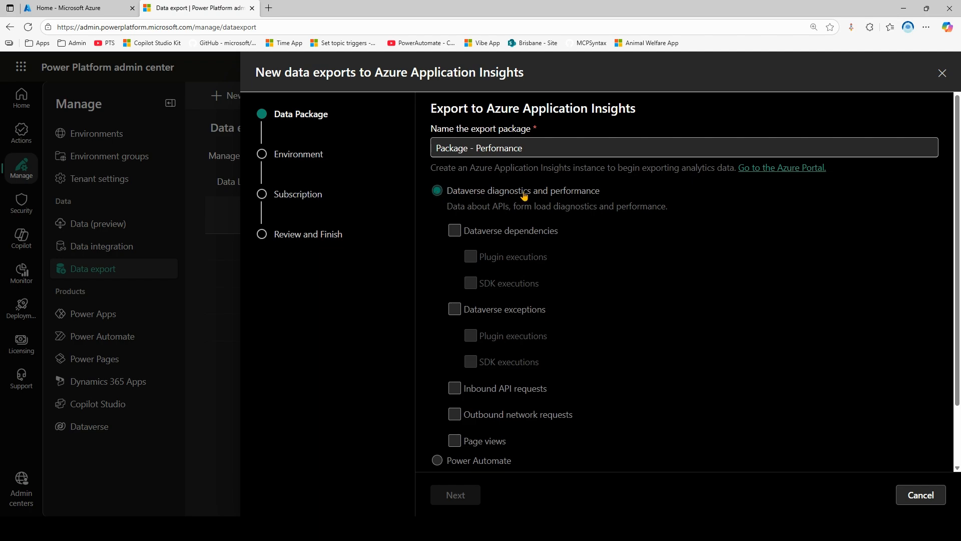
Include Dataverse dependencies and exceptions for plugin executions only, plus inbound API requests, outbound network requests and page views
left_click(455, 231)
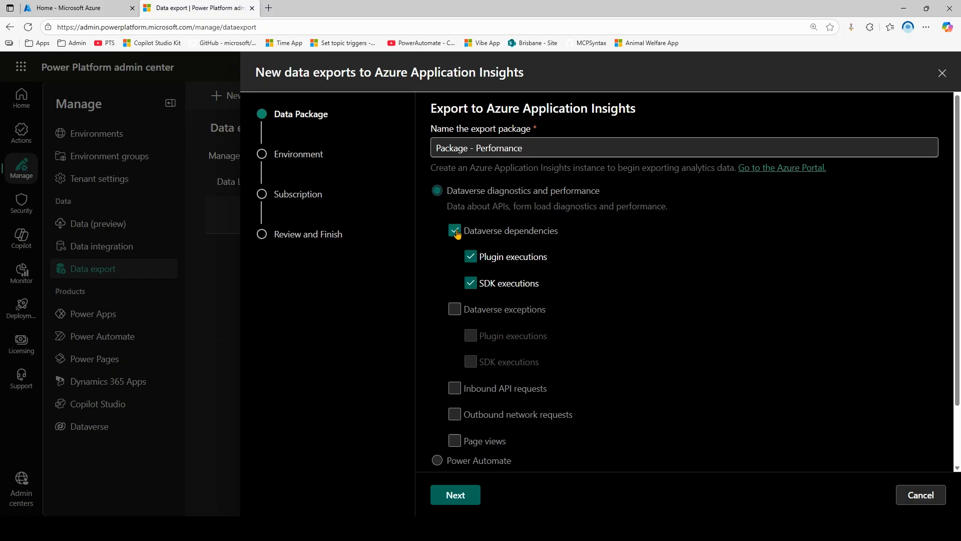
left_click(471, 284)
left_click(454, 310)
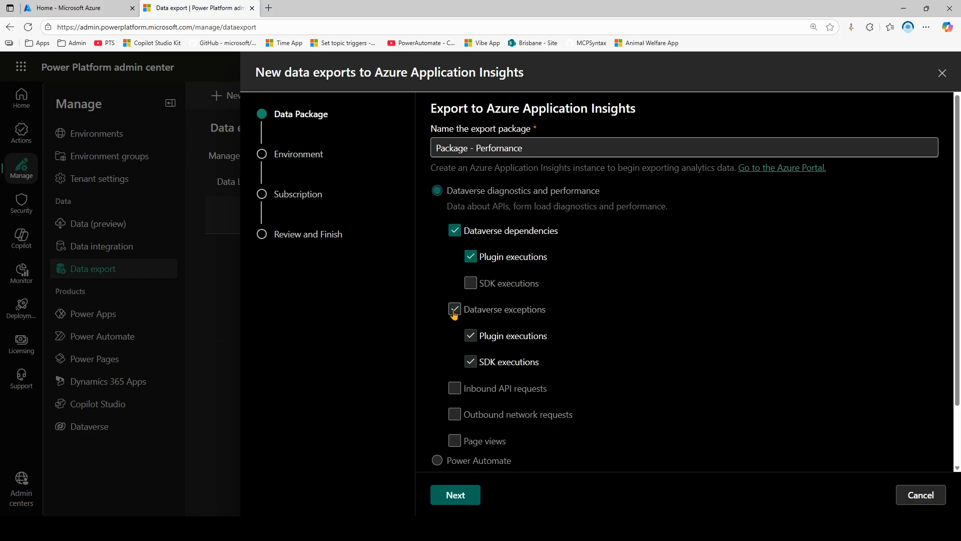
left_click(471, 361)
left_click(454, 390)
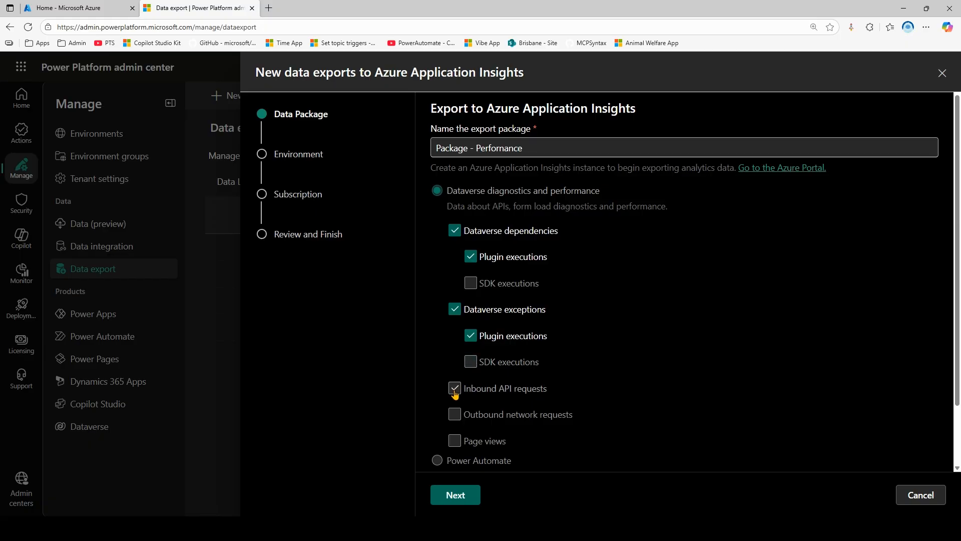
left_click(454, 415)
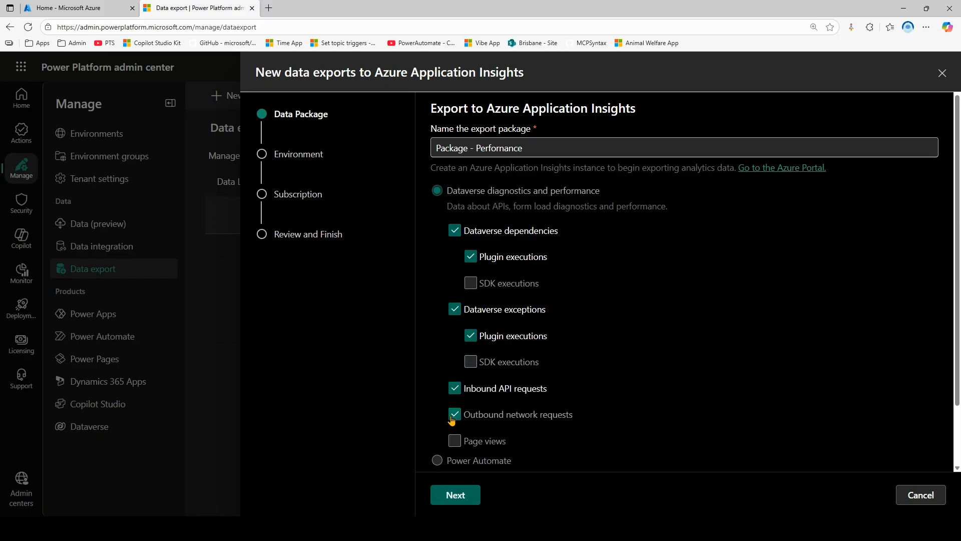
left_click(453, 441)
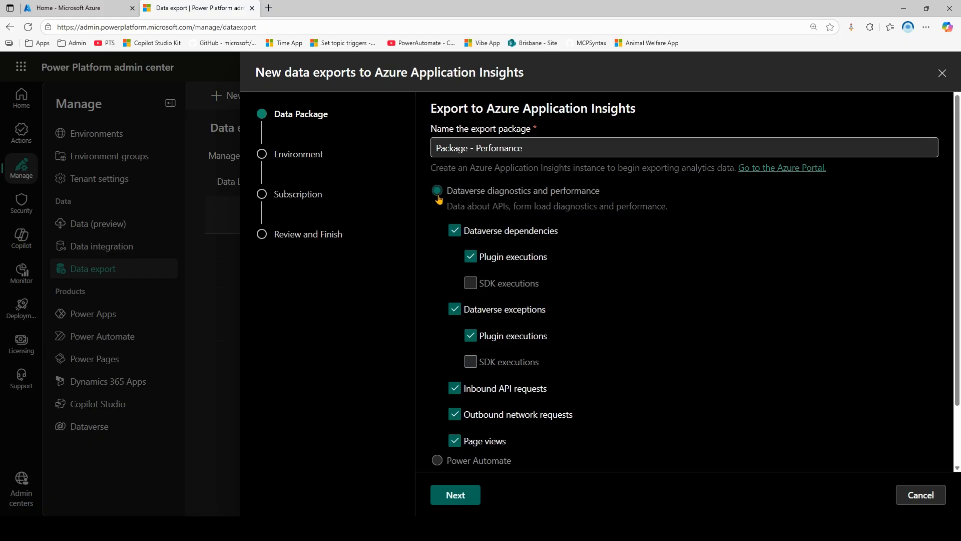
Try Power Automate as the export data with cloud flow runs, triggers and actions, and clear all three options
scroll(478, 370, "down", 3)
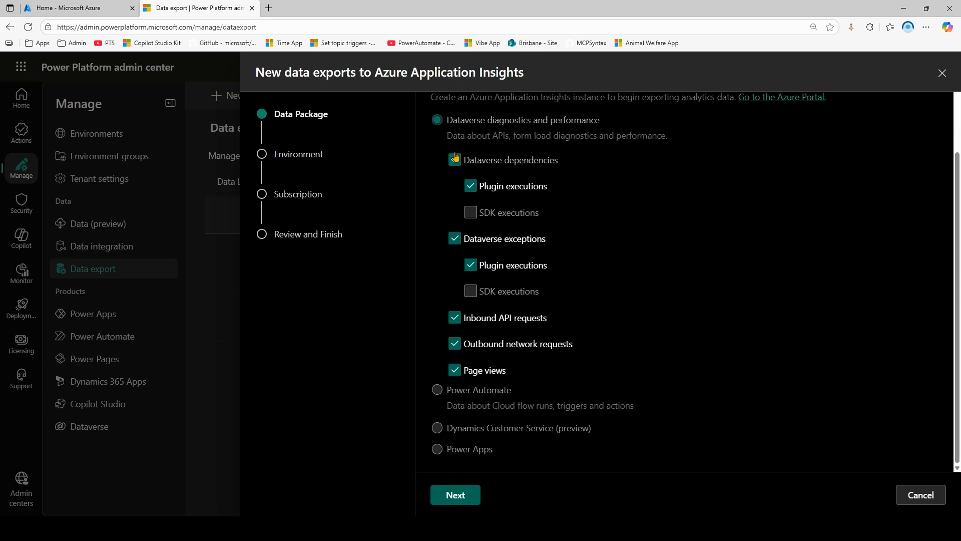
left_click(438, 392)
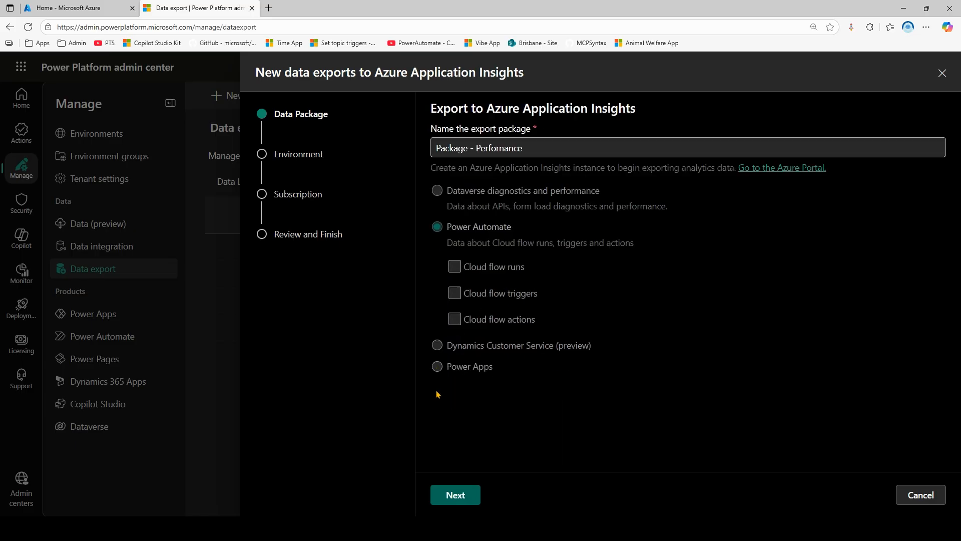
left_click(455, 267)
left_click(455, 293)
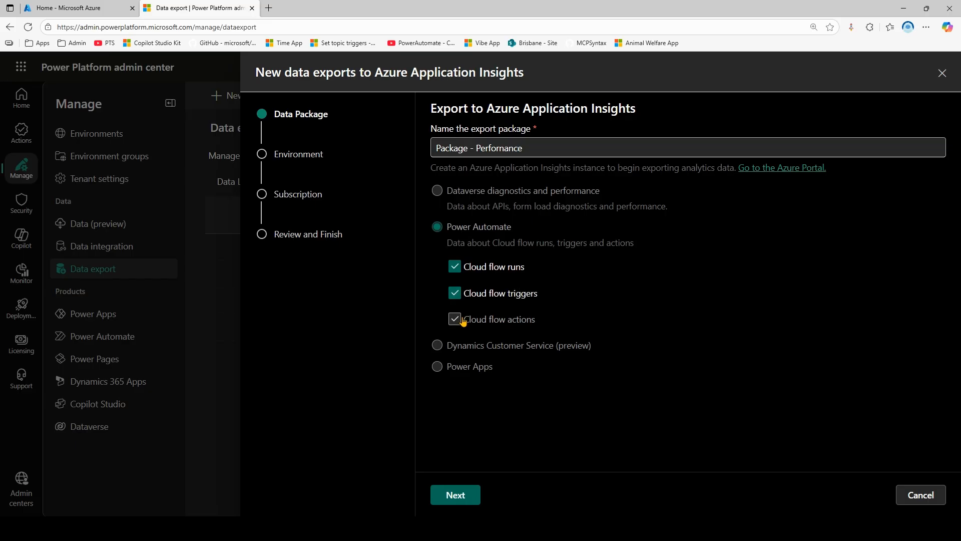
left_click(459, 320)
left_click(457, 321)
left_click(456, 294)
left_click(456, 267)
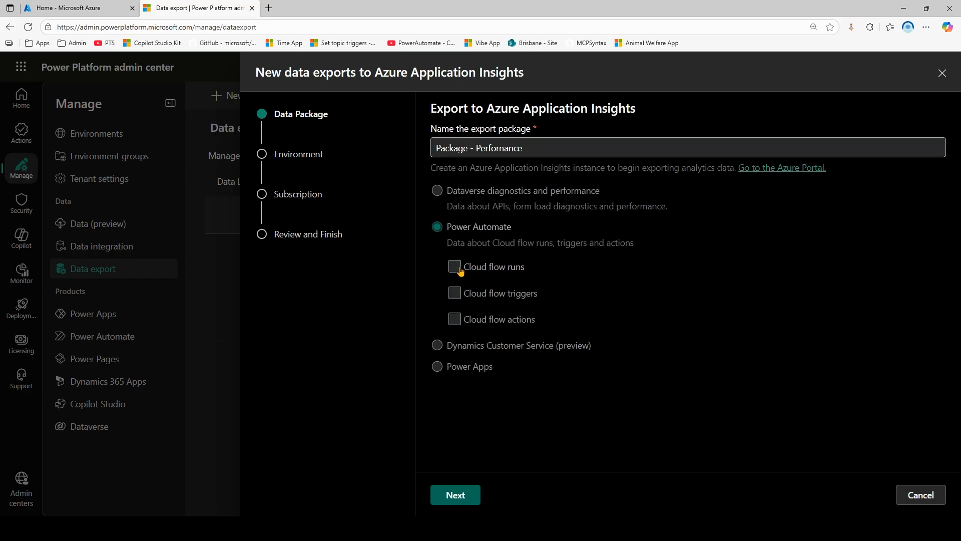
Try Dynamics Customer Service and Power Apps as the export data, including mobile app synchronization and actions and UCI
left_click(440, 345)
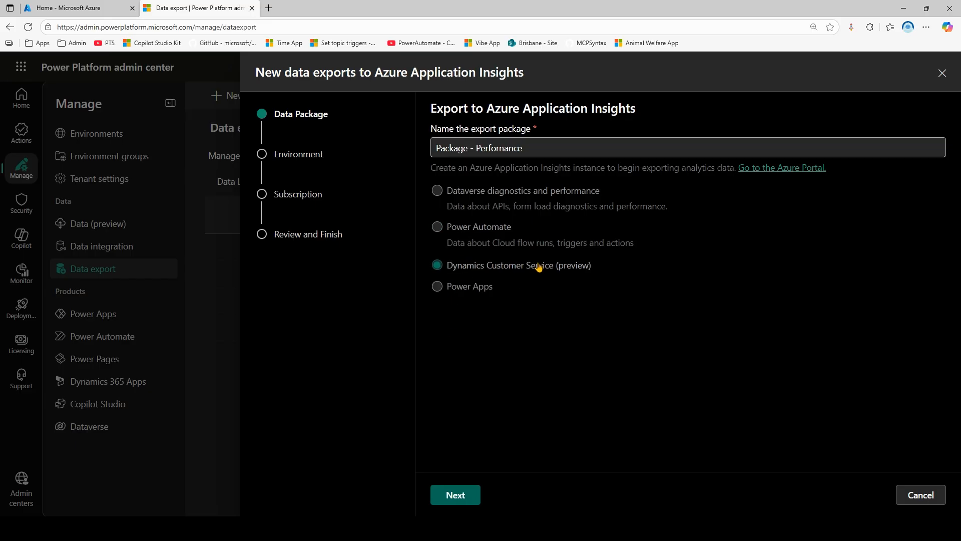
left_click(437, 286)
left_click(454, 307)
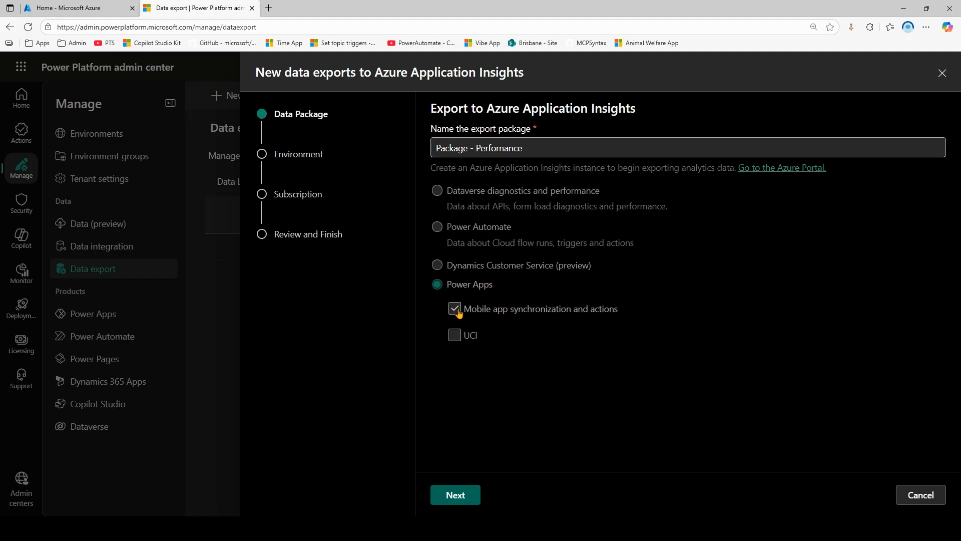
left_click(455, 336)
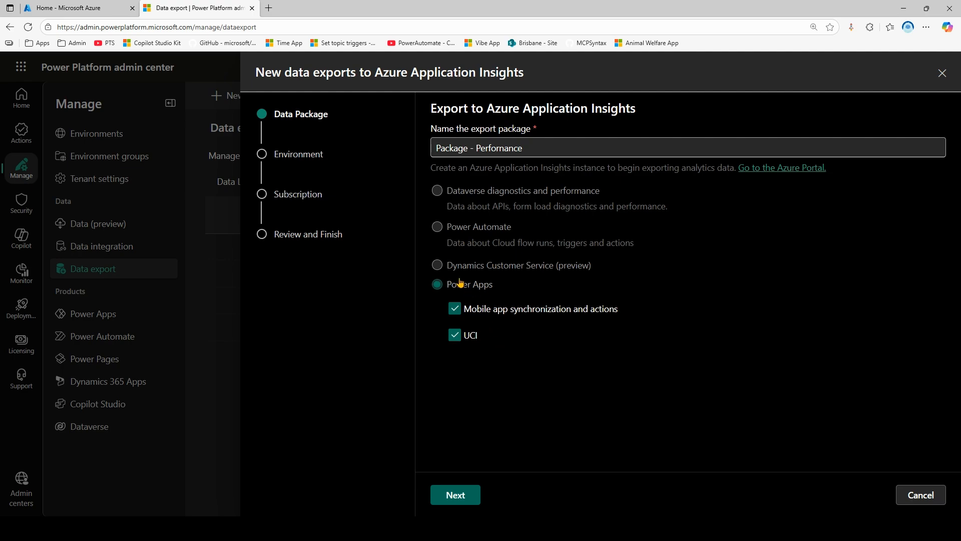
Switch the export data back to Dataverse diagnostics and performance and review its selected options
left_click(438, 191)
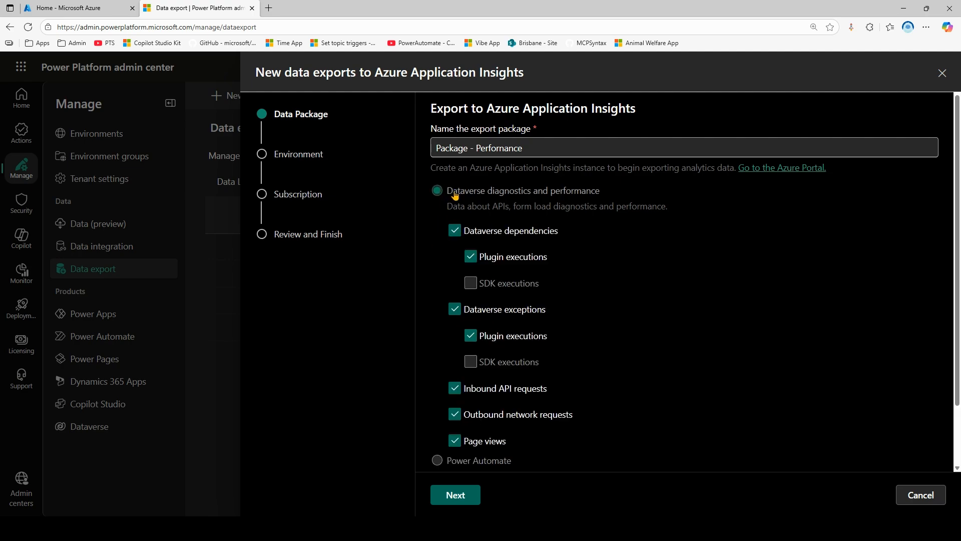
scroll(515, 282, "down", 3)
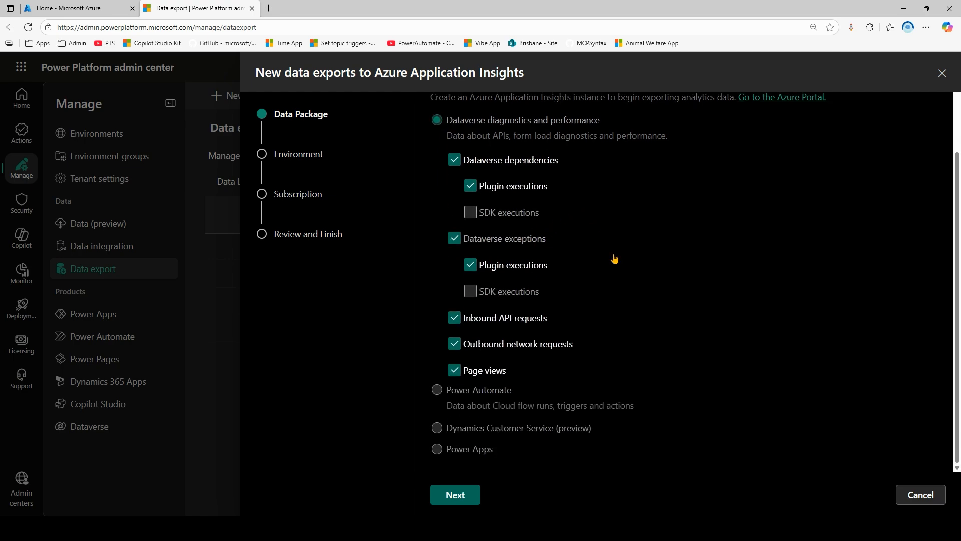
scroll(616, 275, "up", 2)
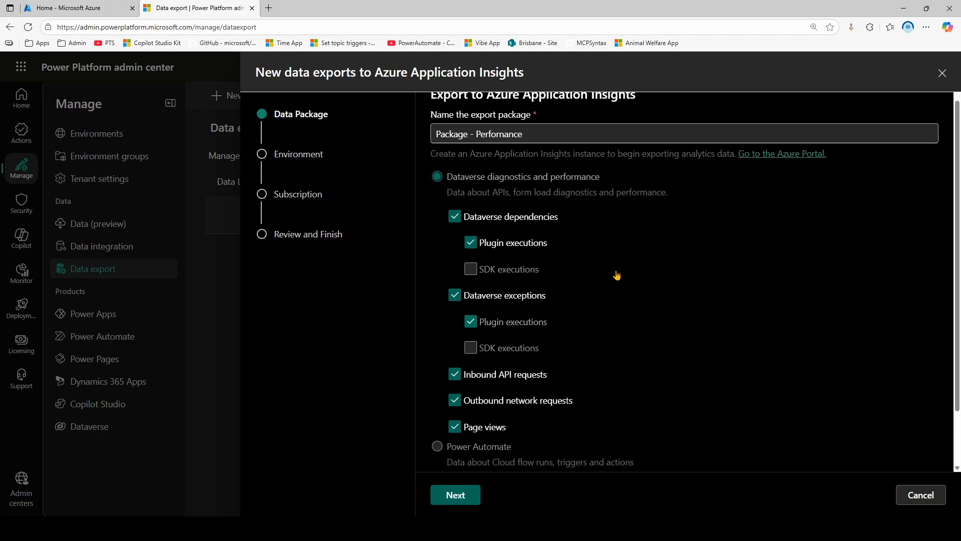
Choose the managed Prod environment as the export's source and continue to the subscription details
left_click(466, 496)
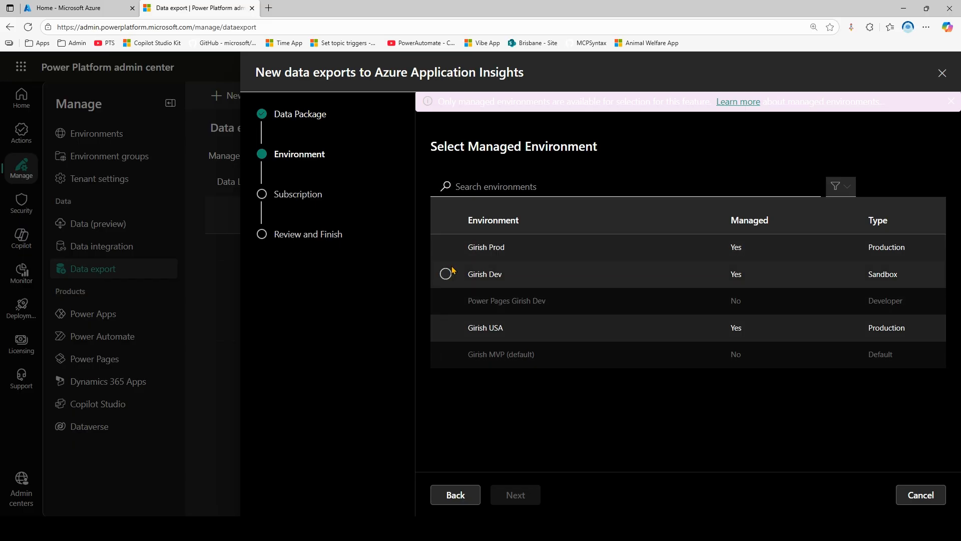
left_click(446, 250)
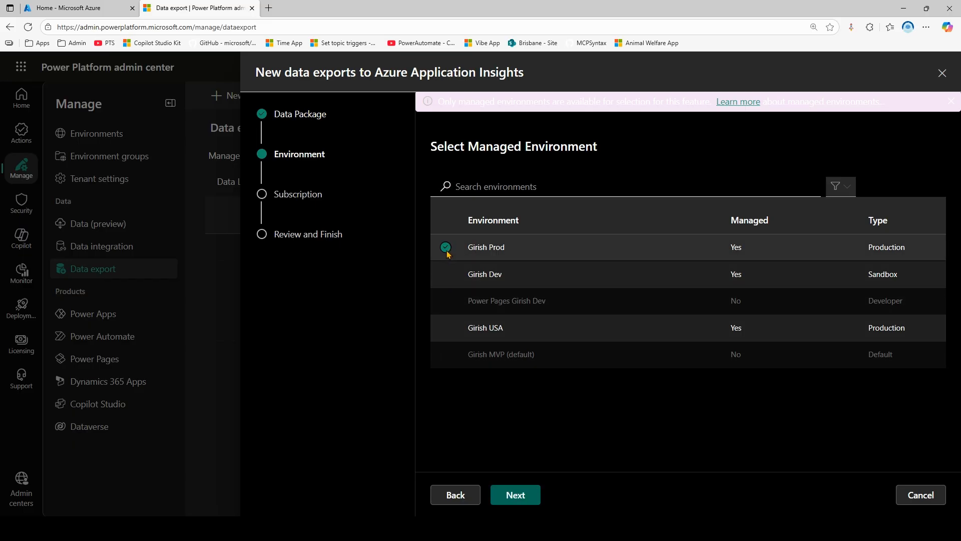
left_click(520, 495)
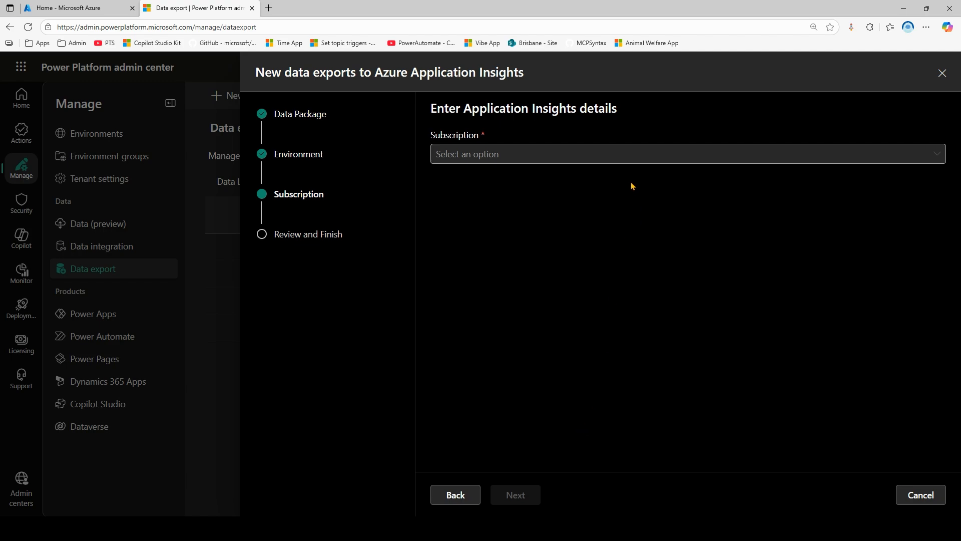
Set the subscription to Visual Studio Enterprise Subscription and the resource group to mvp-2025, and pick the listed Application Insights instance
left_click(629, 159)
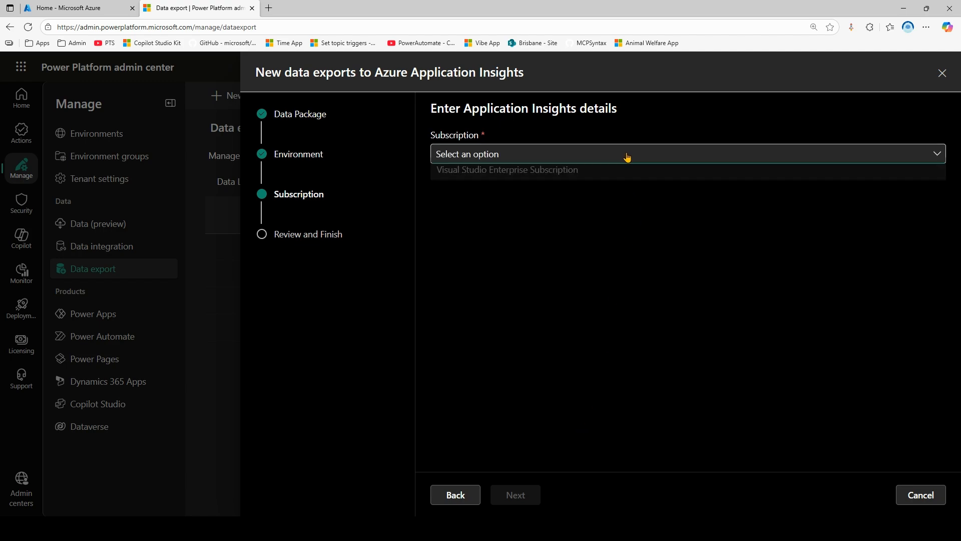
left_click(532, 181)
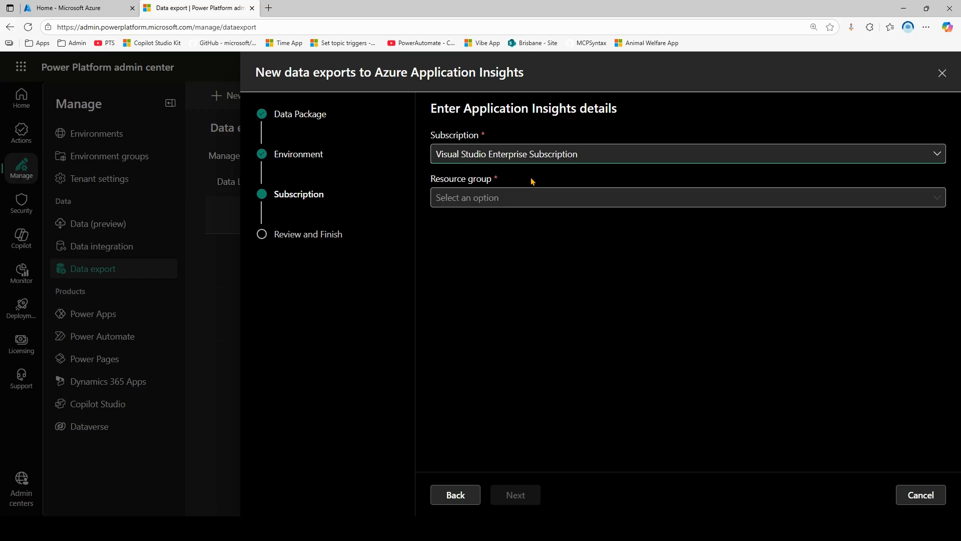
left_click(523, 198)
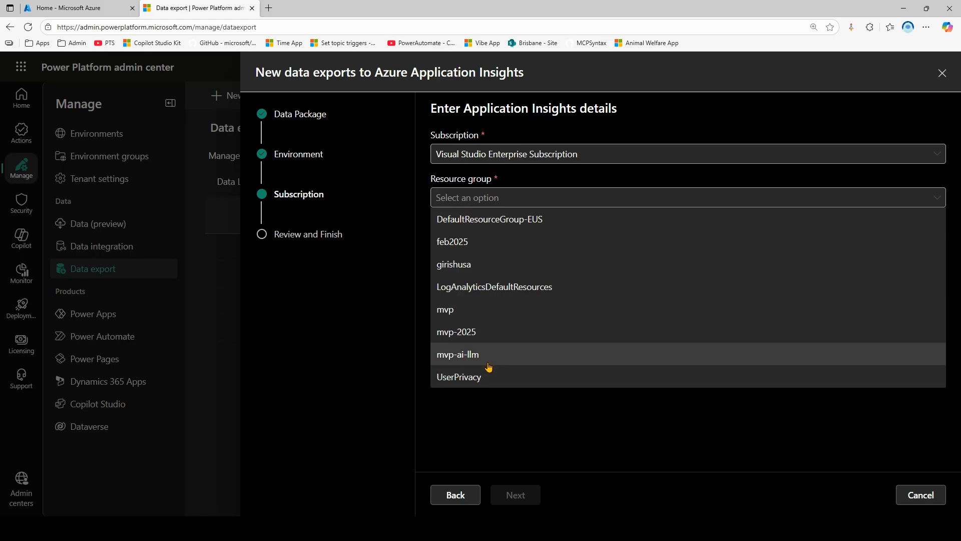
left_click(467, 334)
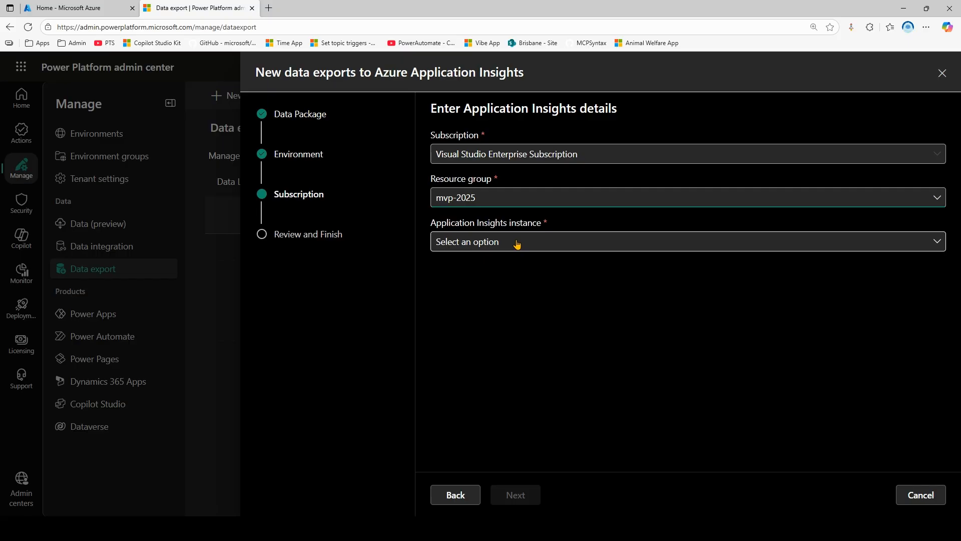
left_click(516, 245)
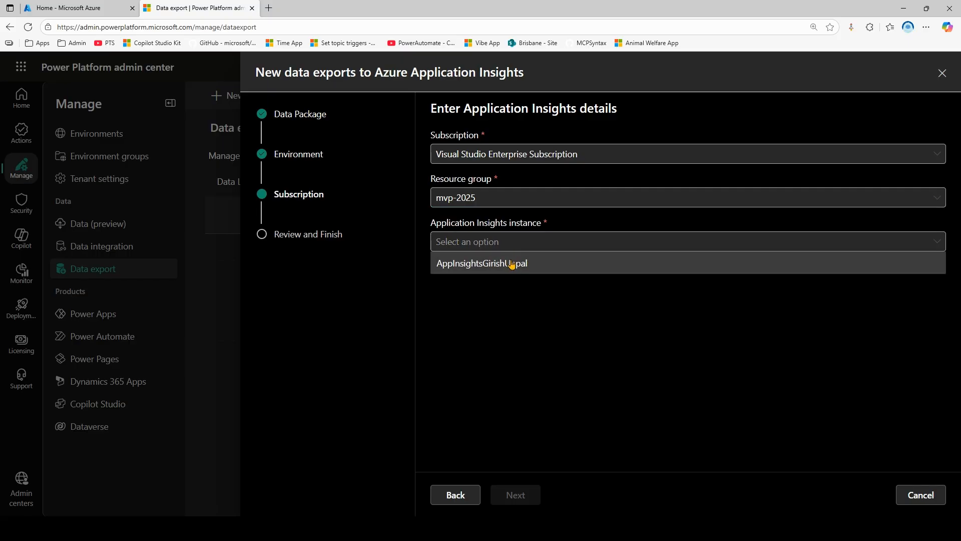
left_click(512, 265)
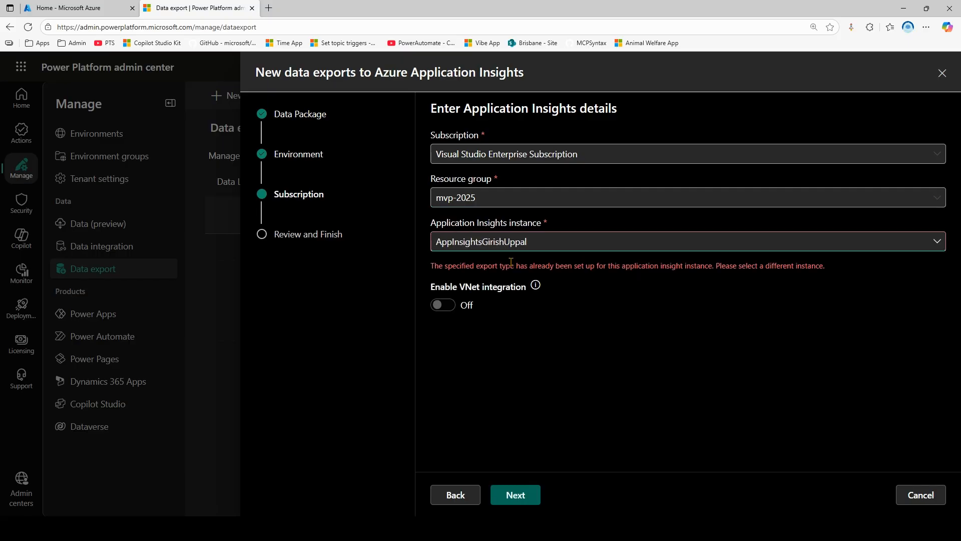
Check the notice under the Application Insights instance and the VNet integration information, and cancel the new data export
left_click_drag(444, 265, 593, 265)
left_click_drag(634, 265, 789, 271)
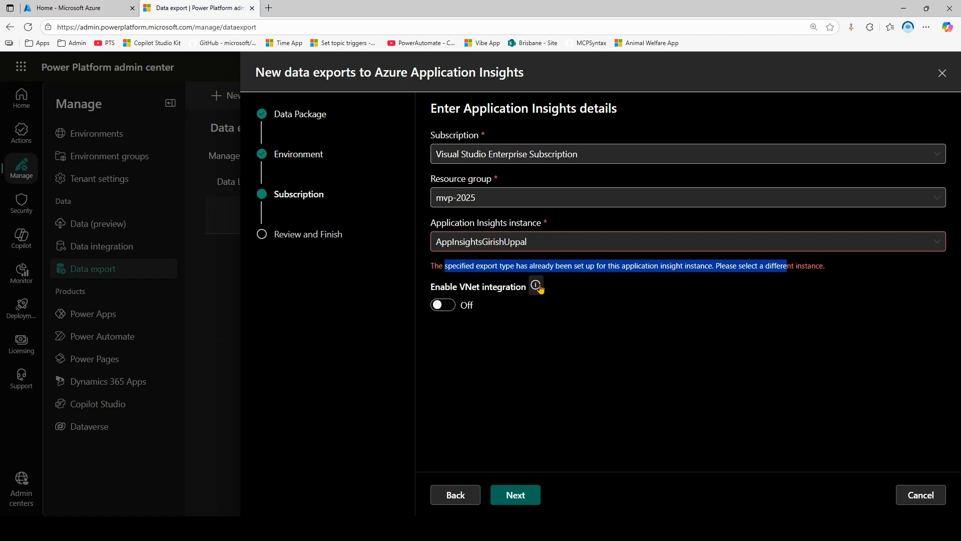
mouse_move(537, 285)
left_click(547, 361)
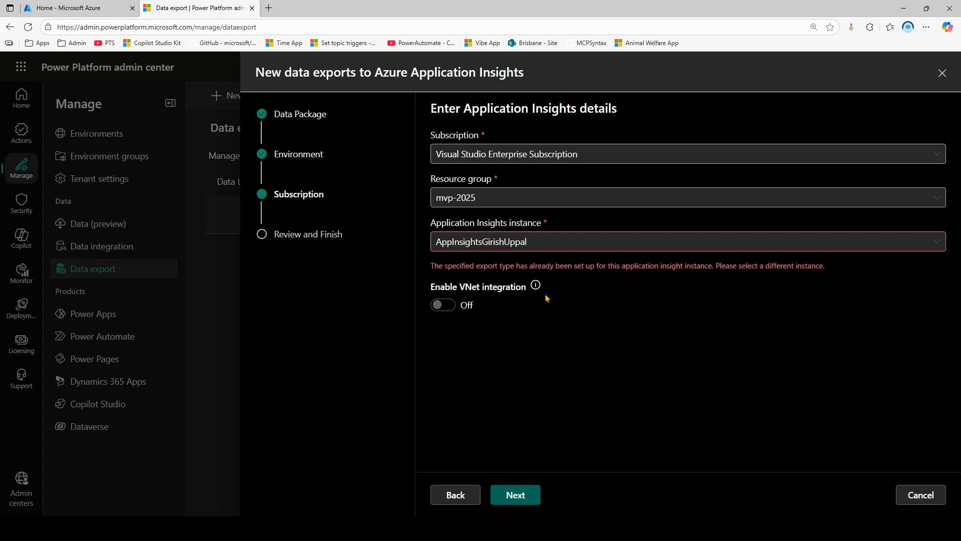
mouse_move(538, 290)
left_click(919, 497)
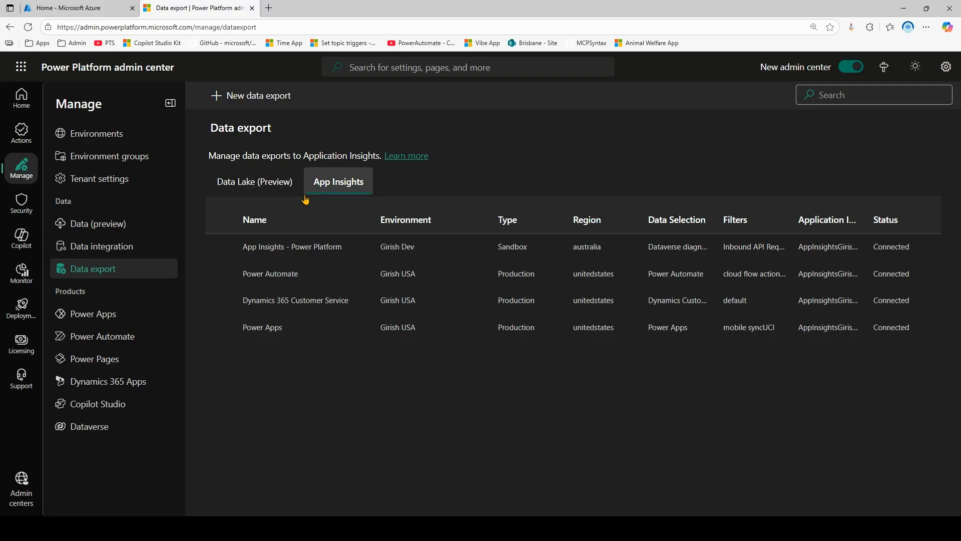
Go through the existing App Insights exports and leave the App Insights - Power Platform export selected
left_click(220, 246)
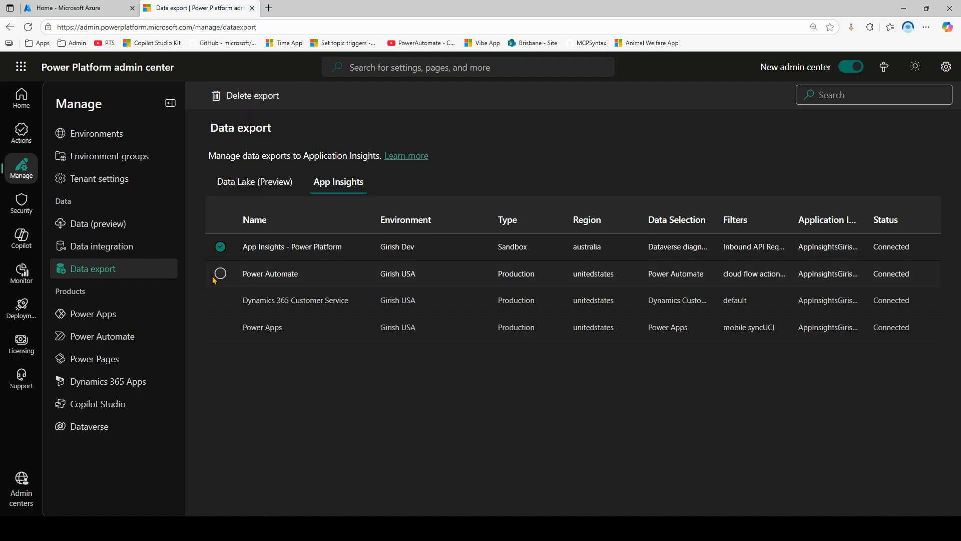
left_click(220, 300)
left_click(221, 327)
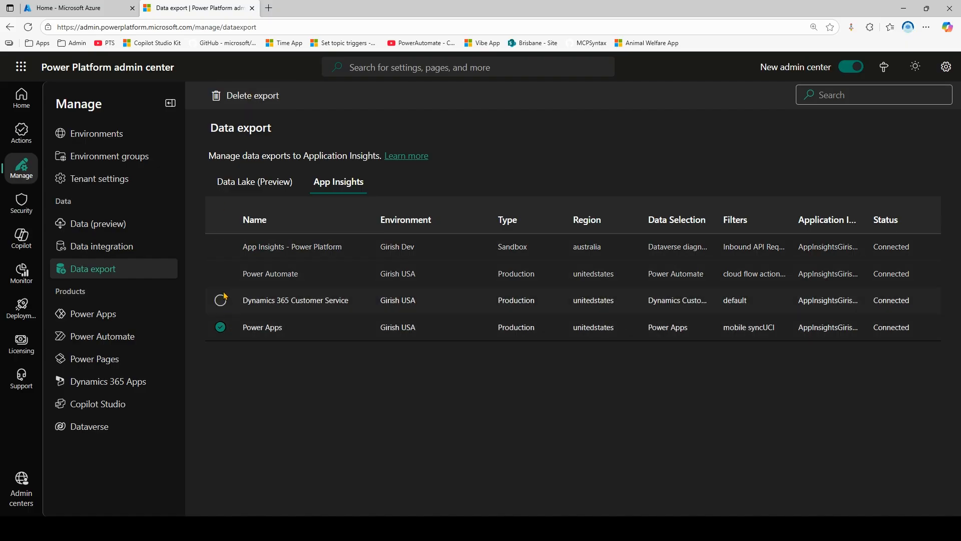
left_click(221, 327)
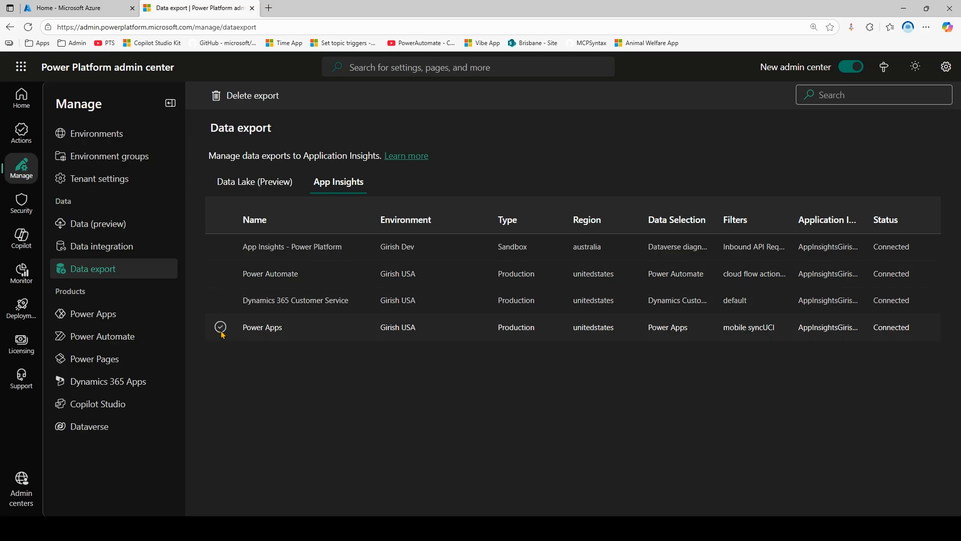
left_click(284, 250)
triple_click(319, 245)
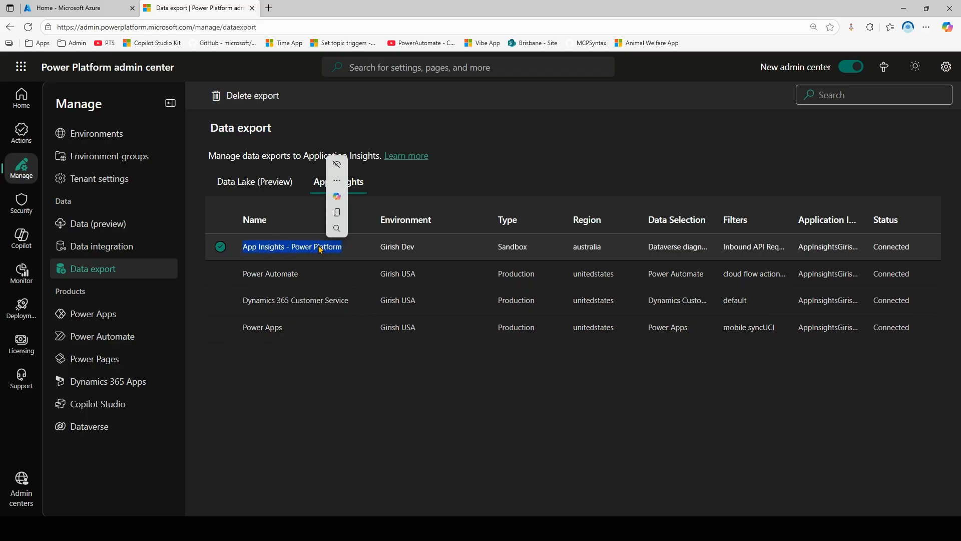
triple_click(302, 248)
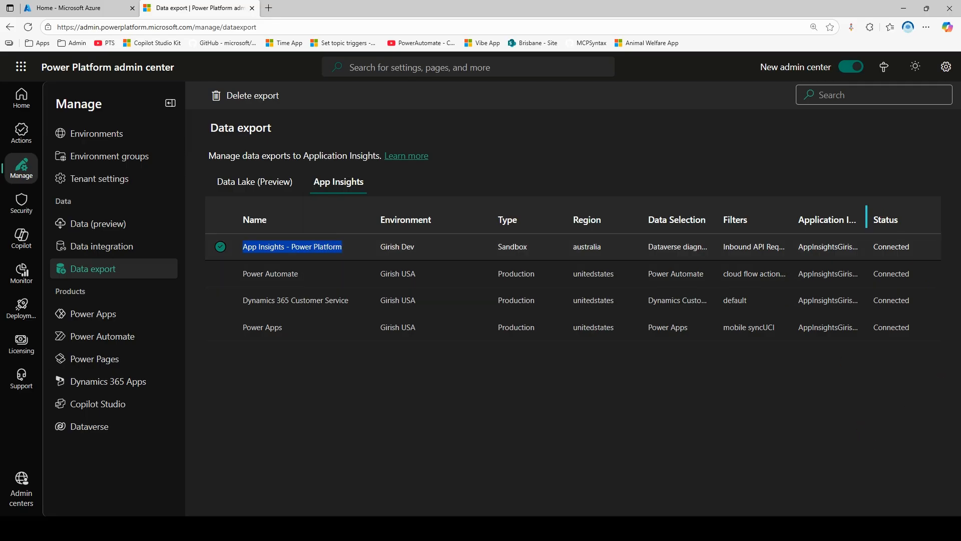
left_click_drag(866, 205, 936, 355)
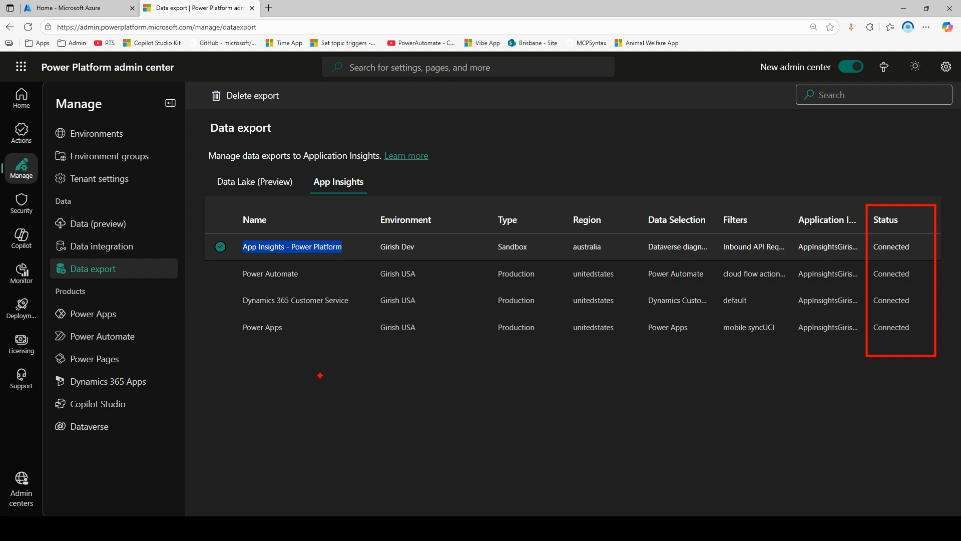
mouse_move(320, 376)
left_mouse_down()
mouse_move(322, 400)
mouse_move(479, 423)
left_mouse_up()
mouse_move(358, 388)
left_mouse_down()
mouse_move(375, 411)
mouse_move(438, 382)
mouse_move(579, 401)
mouse_move(565, 421)
left_mouse_up()
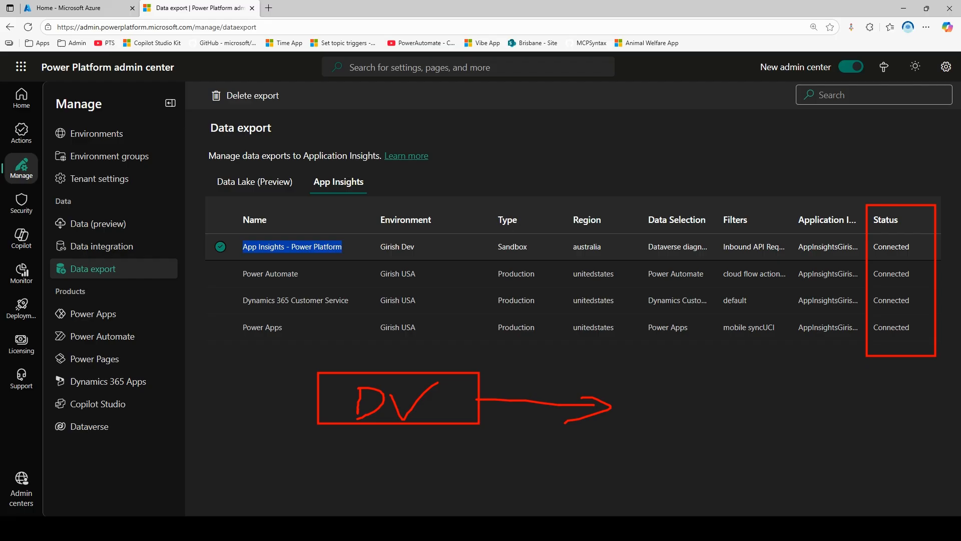
mouse_move(635, 380)
left_mouse_down()
mouse_move(624, 426)
mouse_move(830, 373)
mouse_move(636, 376)
left_mouse_up()
mouse_move(694, 406)
left_mouse_down()
mouse_move(689, 413)
mouse_move(719, 403)
left_mouse_up()
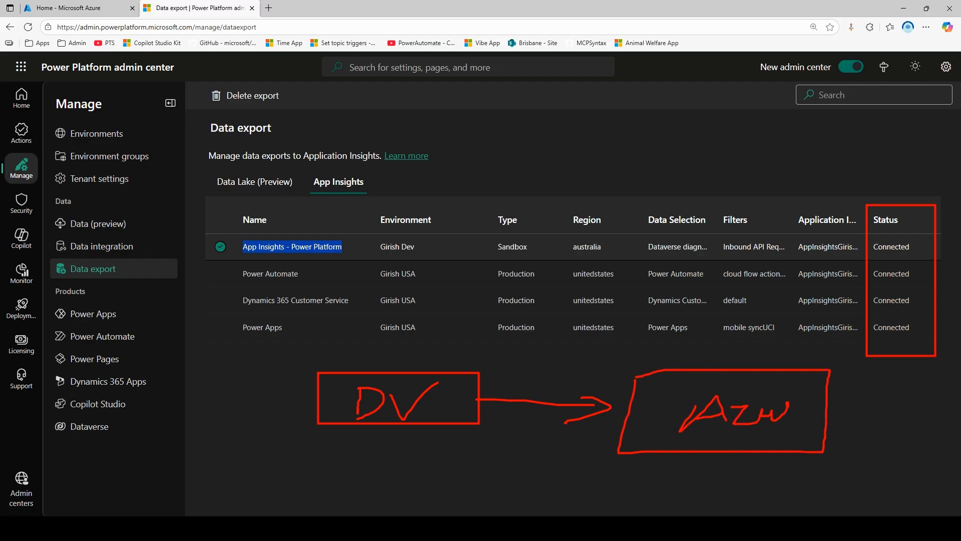
left_click_drag(790, 404, 833, 418)
key("Escape")
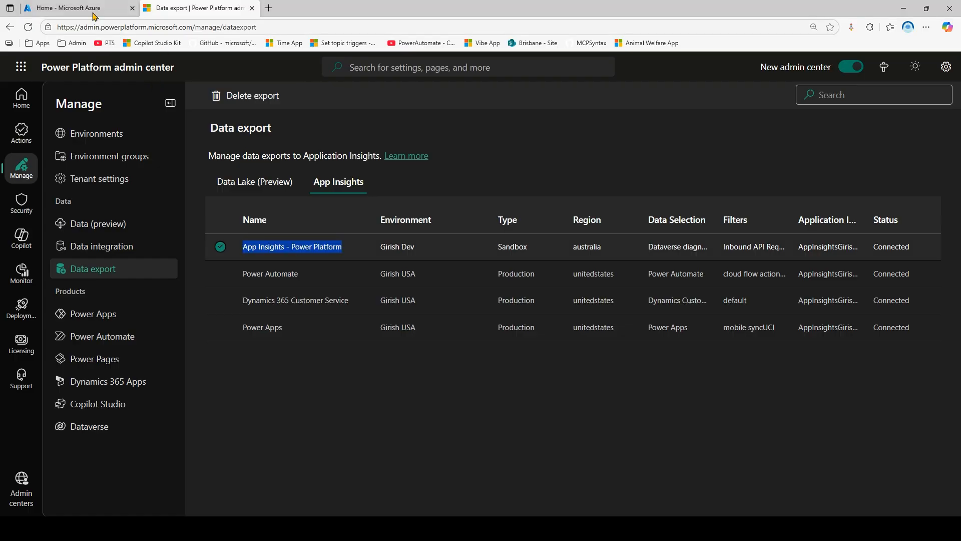
Switch to the Azure portal and open the Application Insights resource in the mvp-2025 resource group, shown full screen with the resource list collapsed
left_click(64, 9)
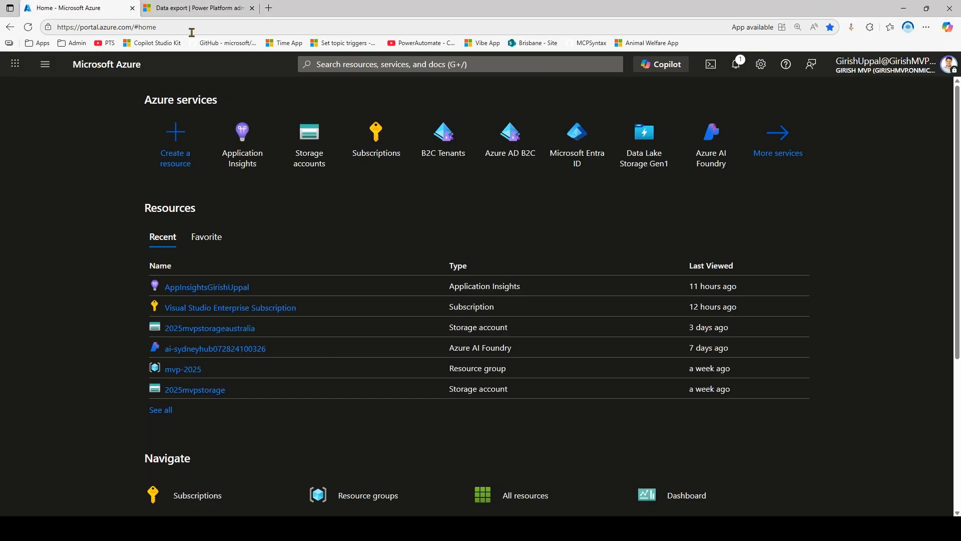
mouse_move(243, 138)
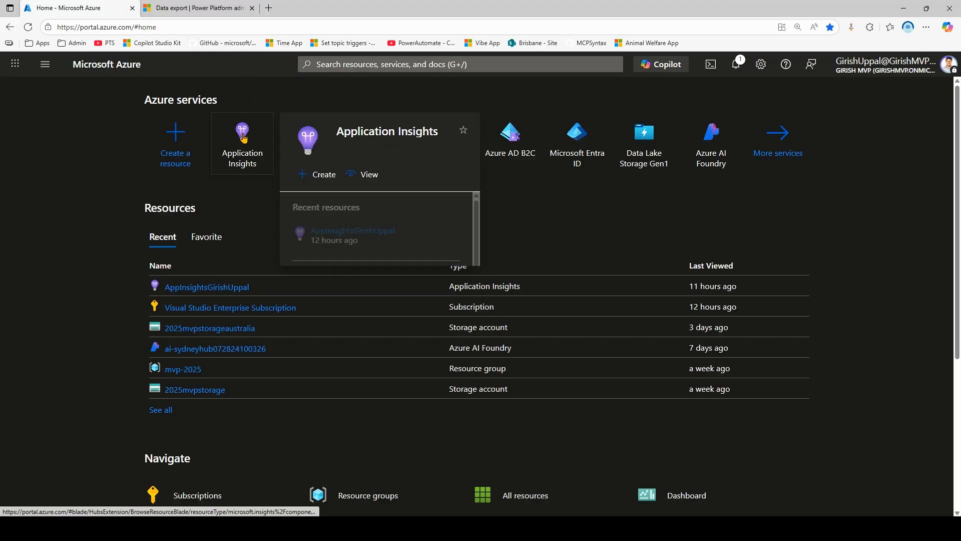
left_click(240, 145)
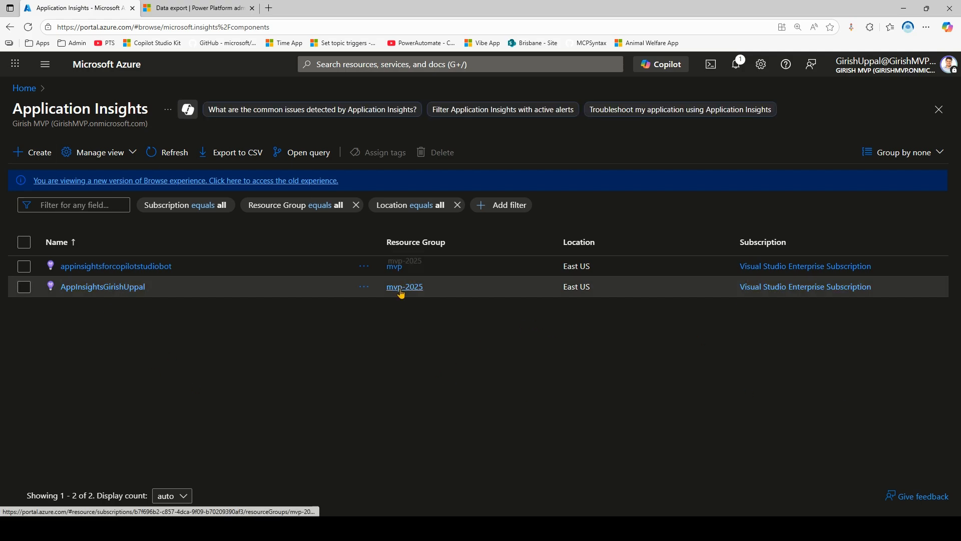
left_click(136, 293)
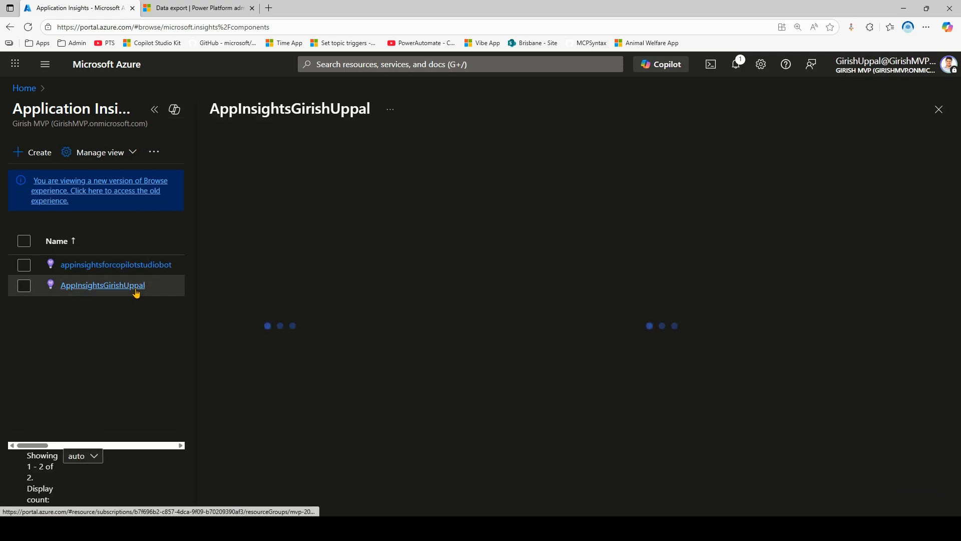
left_click(156, 110)
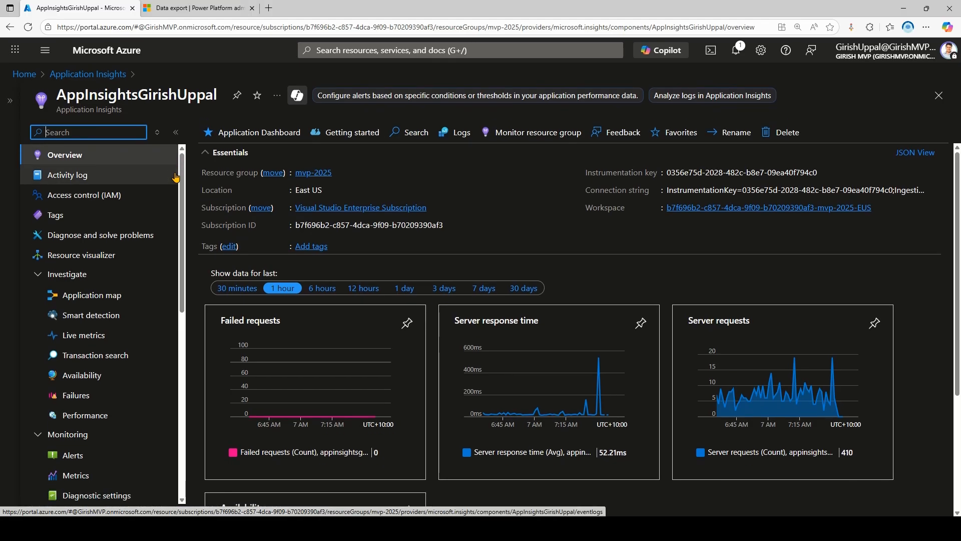
key("F11")
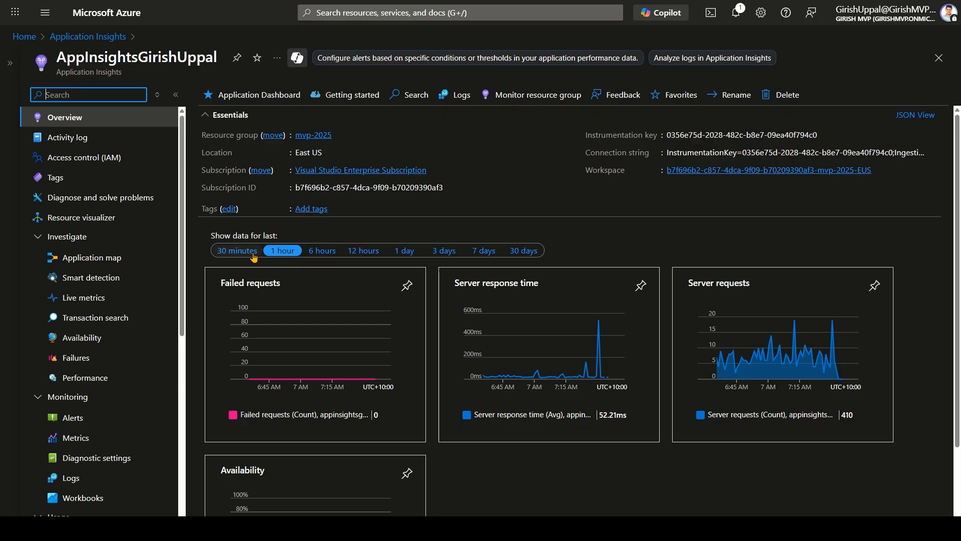
Collapse the Investigate, Monitoring, Usage and Configure groups in the resource's navigation
left_click(38, 239)
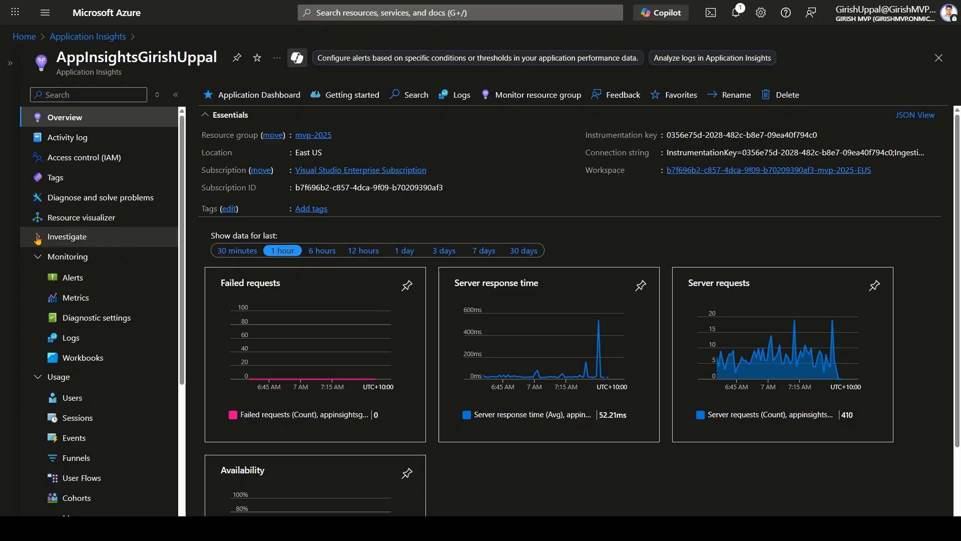
left_click(39, 257)
left_click(40, 277)
left_click(42, 296)
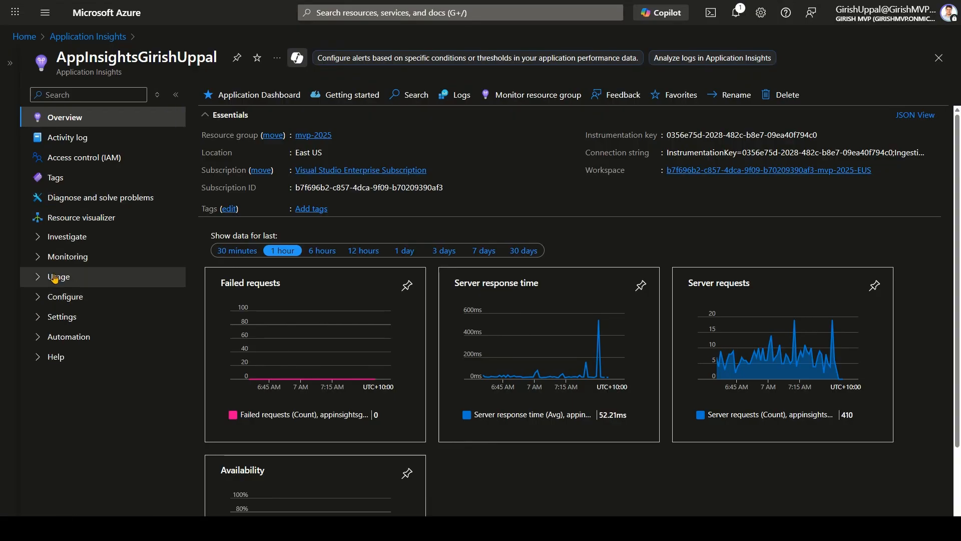
Examine the Application Insights resource and its linked Log Analytics workspace in the Resource visualizer, enlarged and centred
left_click(71, 218)
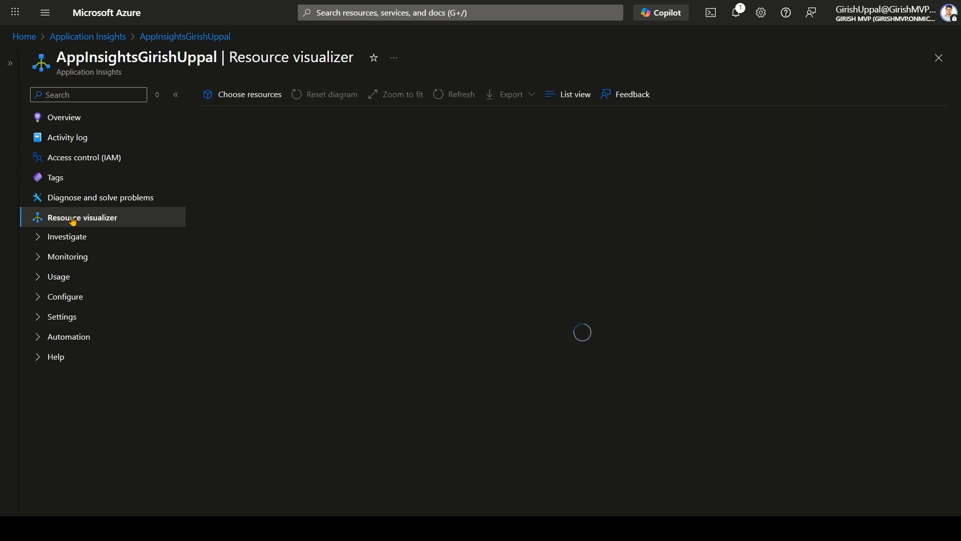
mouse_move(609, 276)
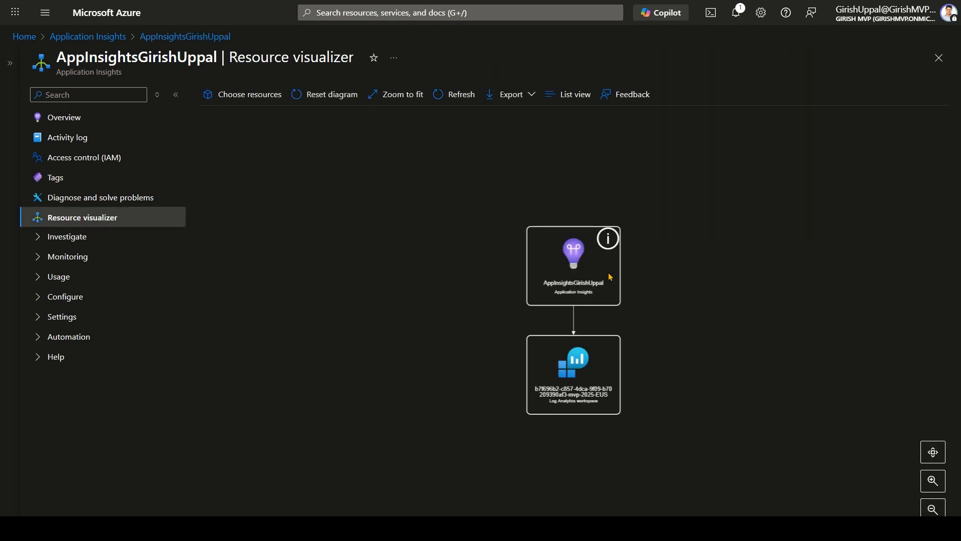
mouse_move(578, 361)
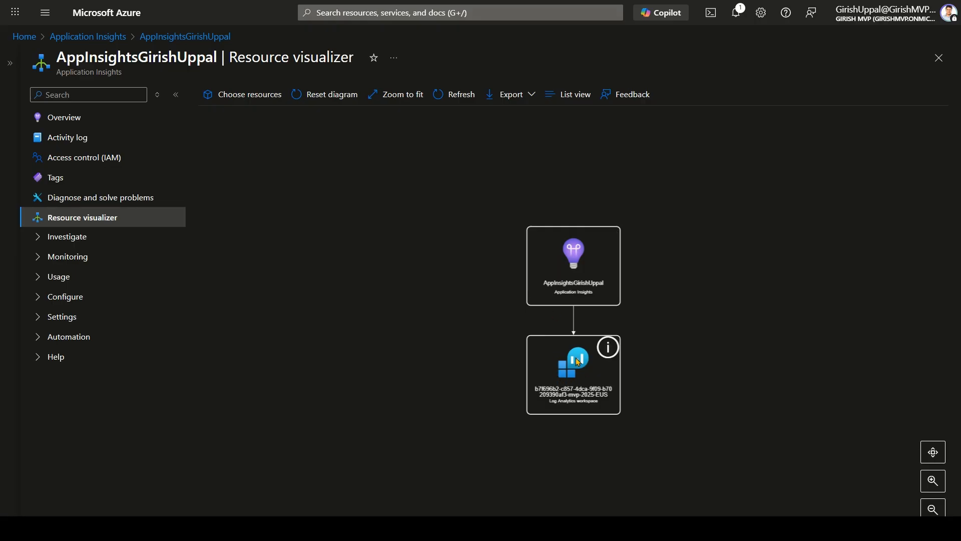
key("ctrl+plus")
key("ctrl+plus")
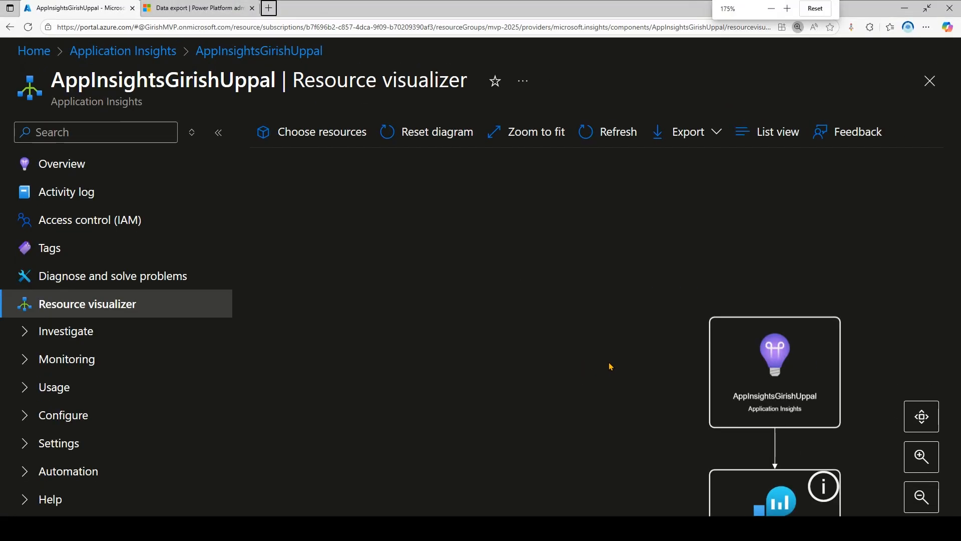
scroll(607, 366, "down", 2)
left_click(921, 416)
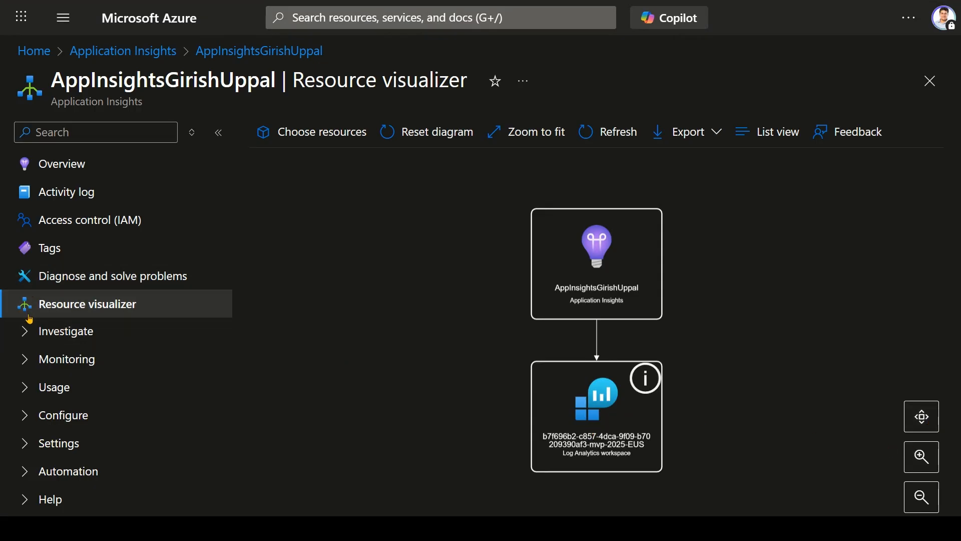
Show the resource's Application map from the Investigate group at 150% page zoom and leave full screen
left_click(26, 332)
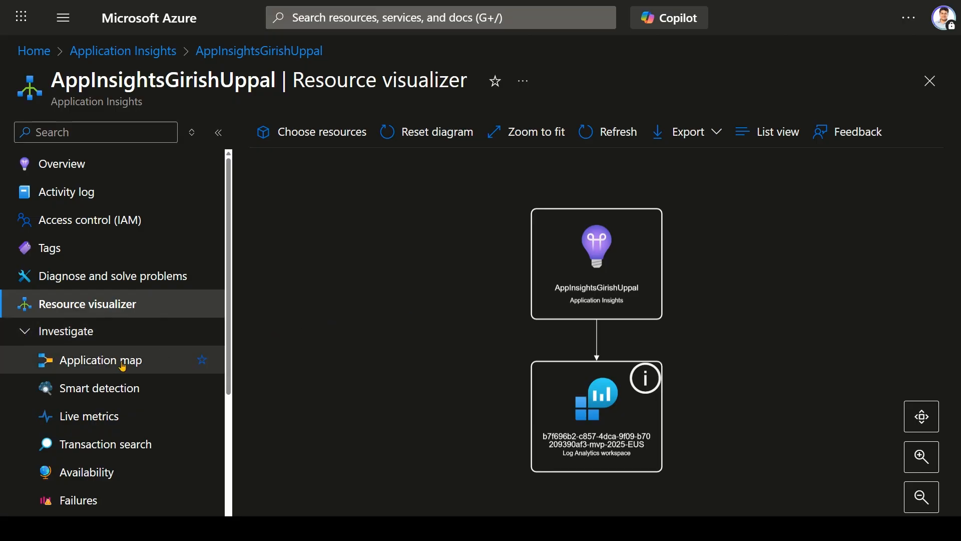
left_click(122, 365)
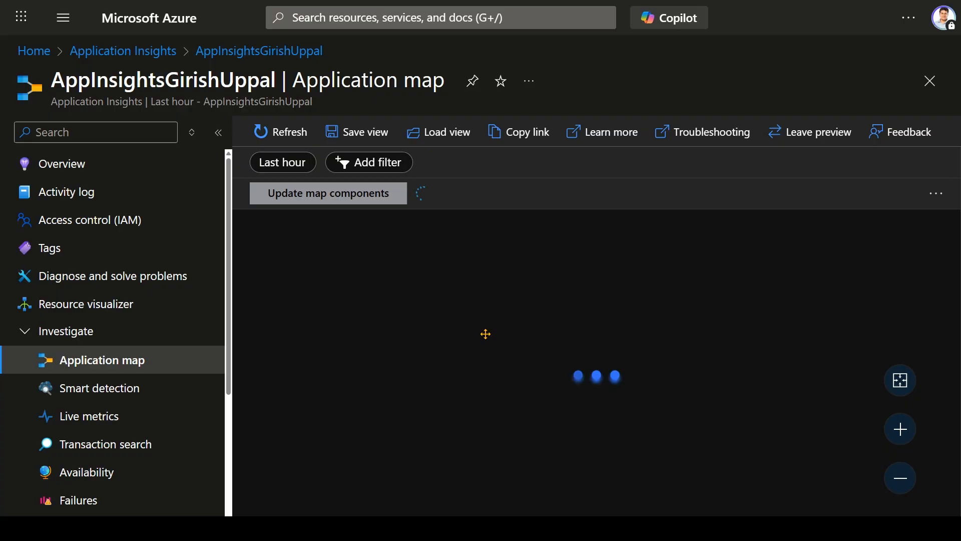
key("ctrl+minus")
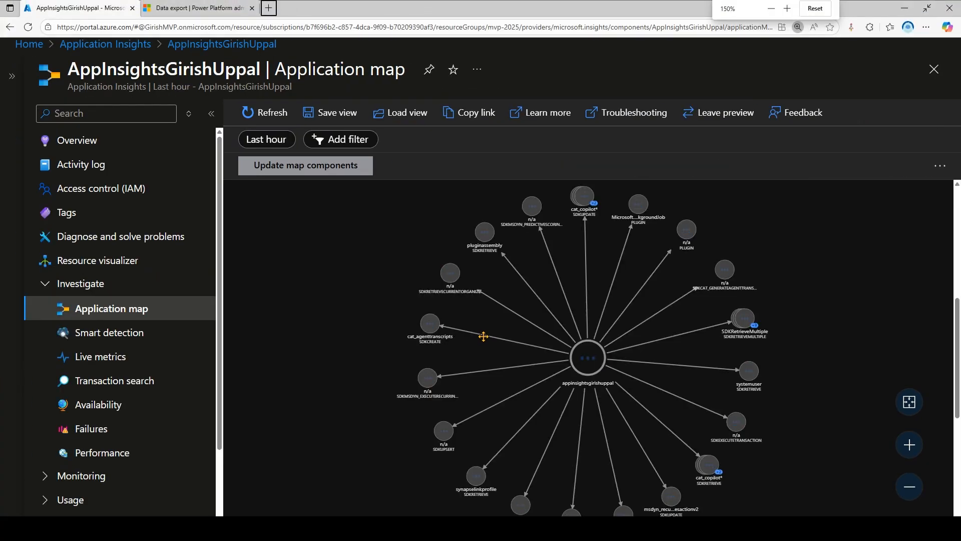
key("F11")
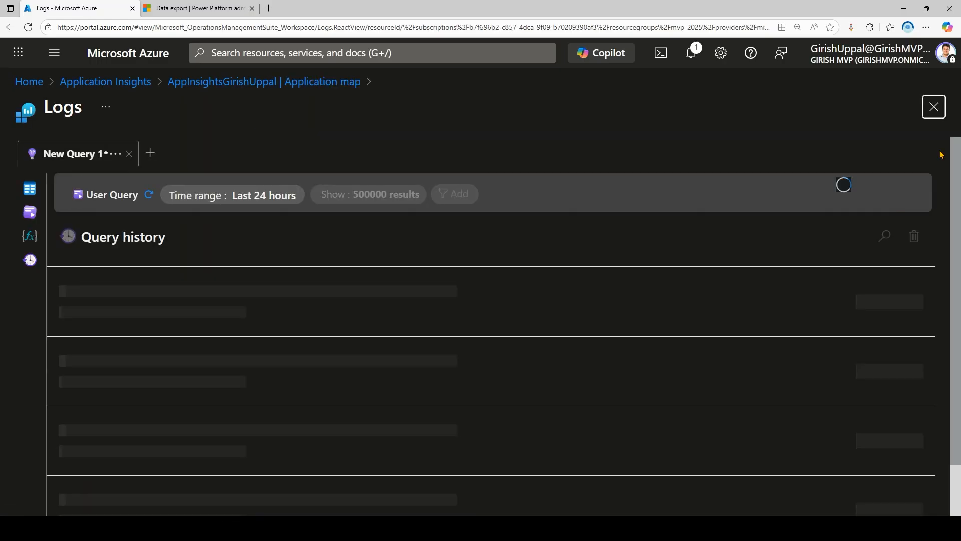
Leave the Logs query page and return to the Application map, discarding the unsaved query edits
left_click(925, 109)
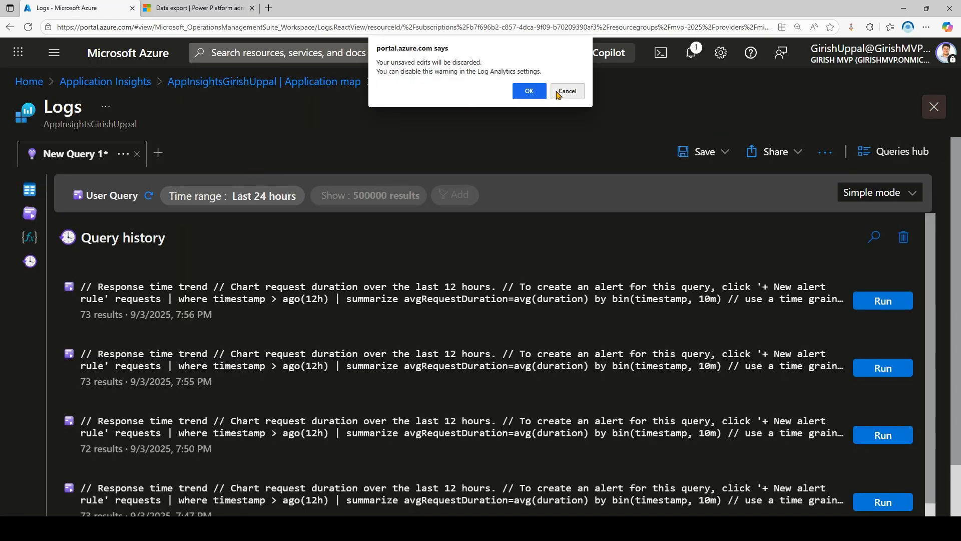
left_click(568, 85)
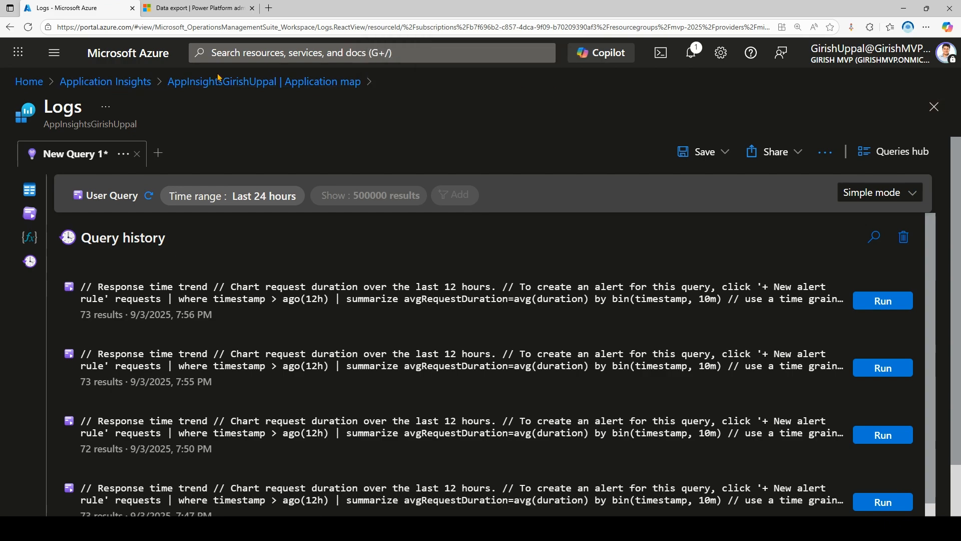
left_click(230, 86)
left_click(529, 91)
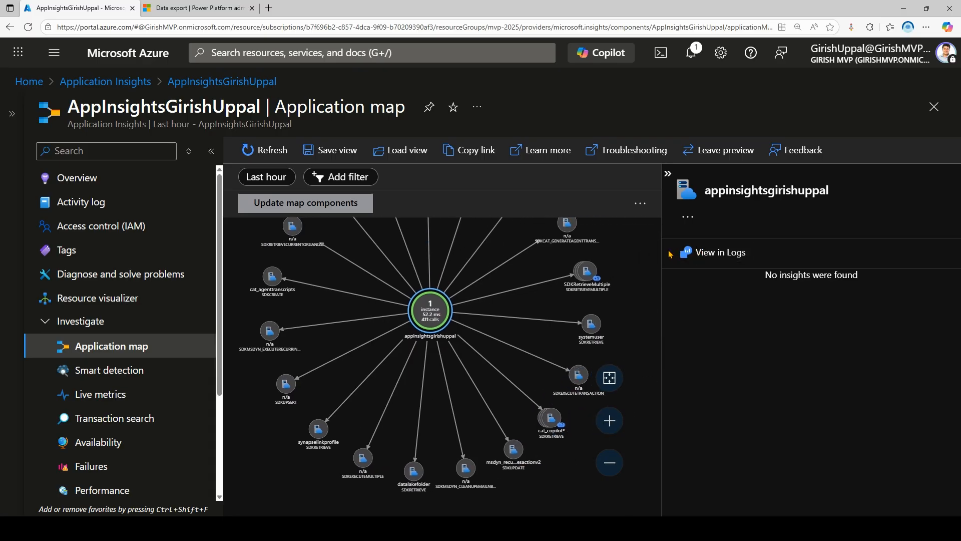
Go back from the component's logs to the Application map and examine the central component with its connected calls
left_click(667, 173)
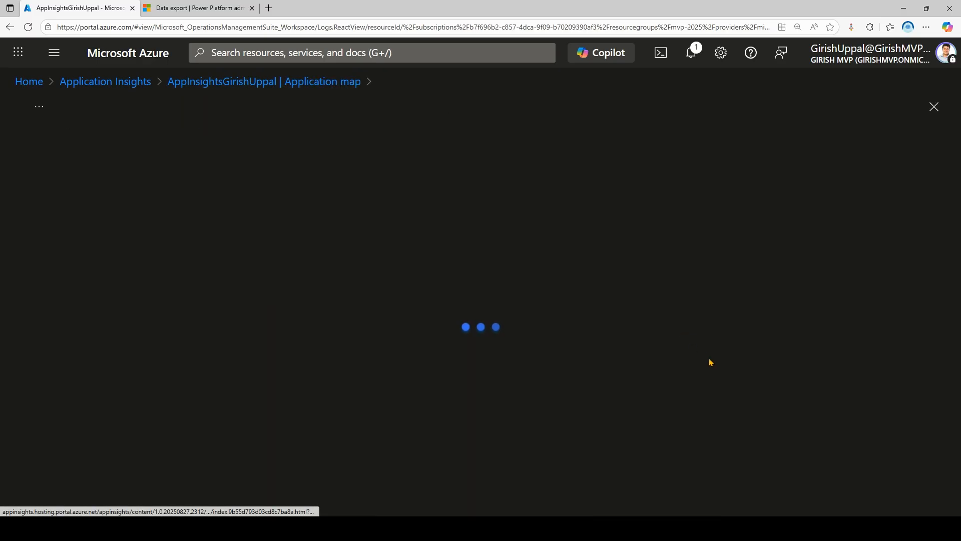
left_click(933, 106)
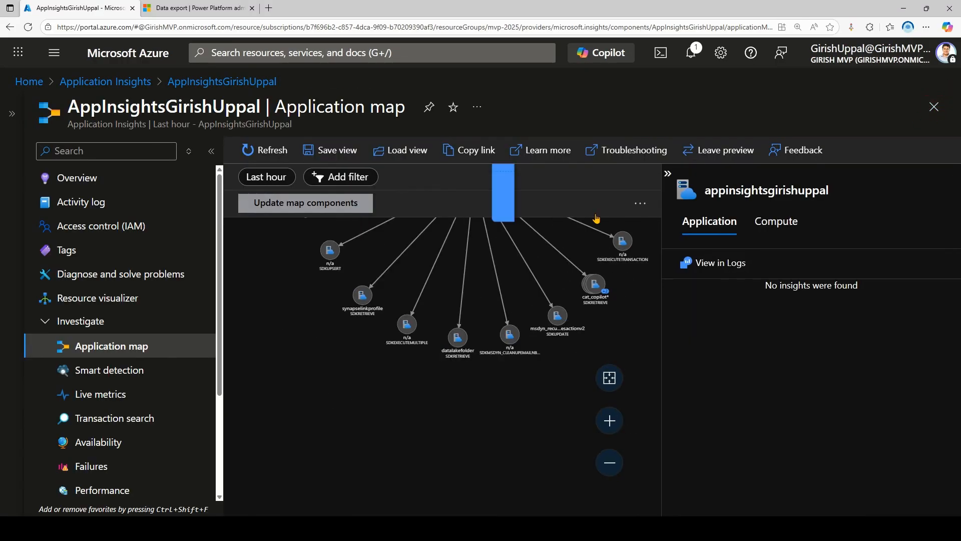
left_click_drag(546, 290, 714, 382)
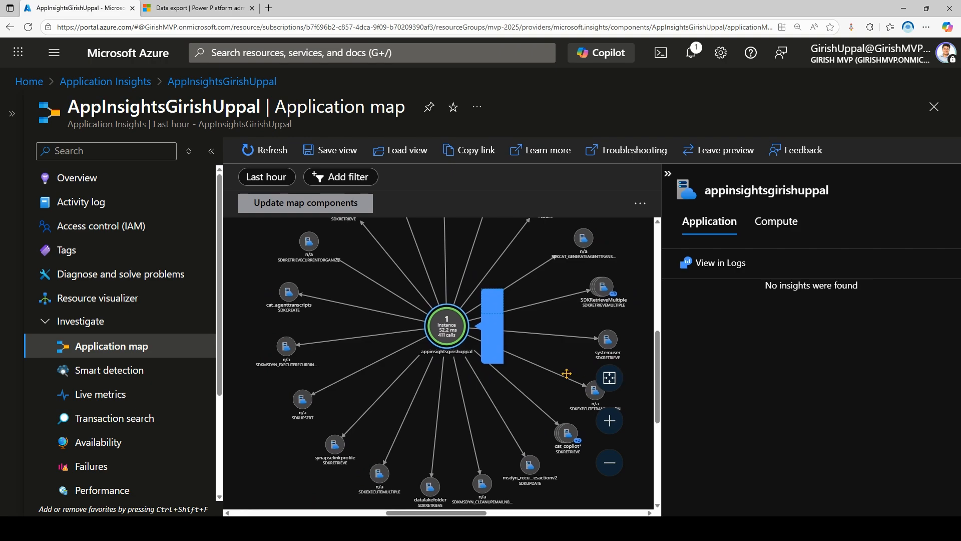
Check the available actions on the map's components and expand the cat_copilot* group in the Application map
left_click(436, 334)
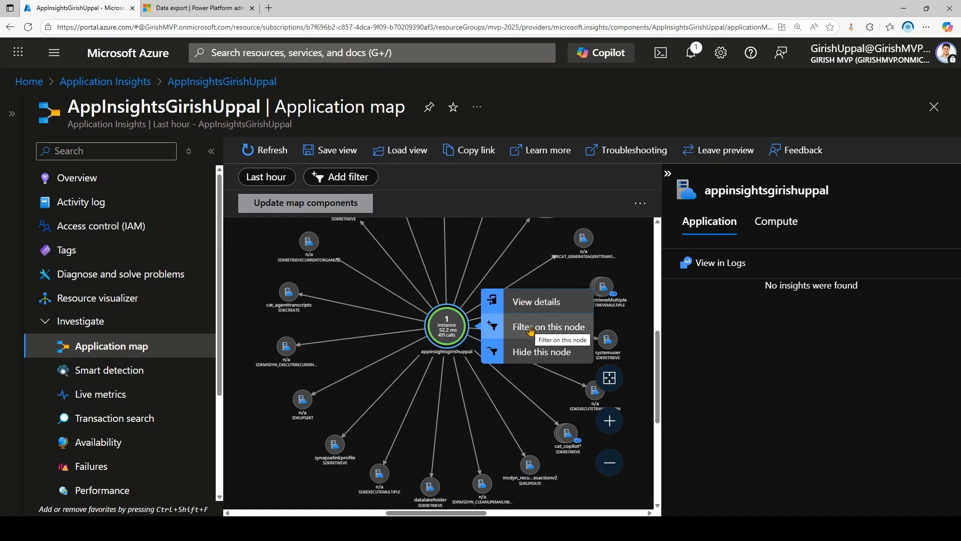
left_click(334, 445)
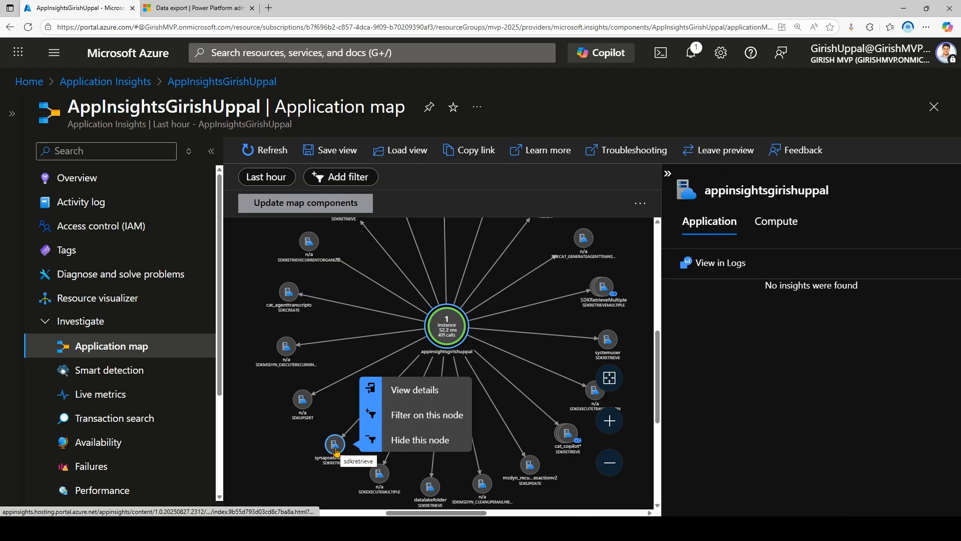
left_click(567, 434)
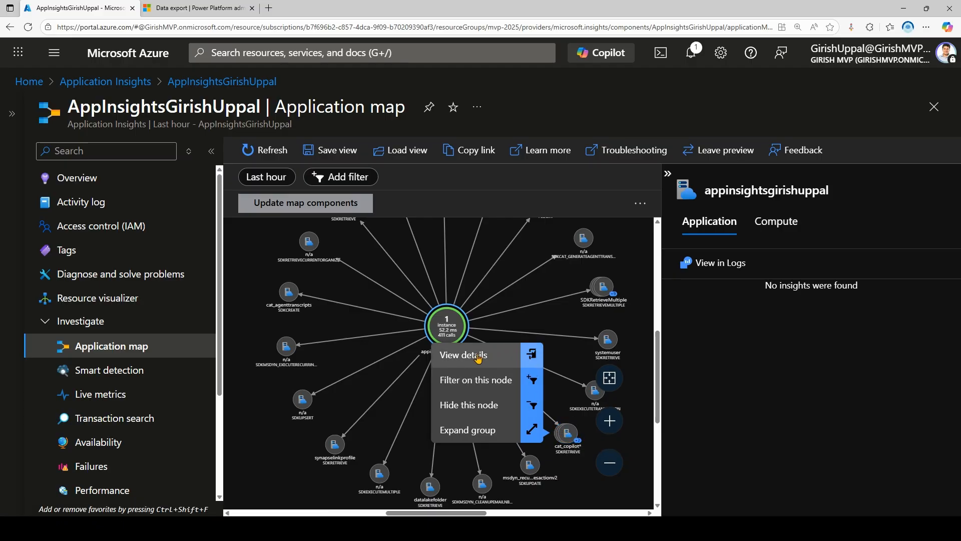
left_click(481, 433)
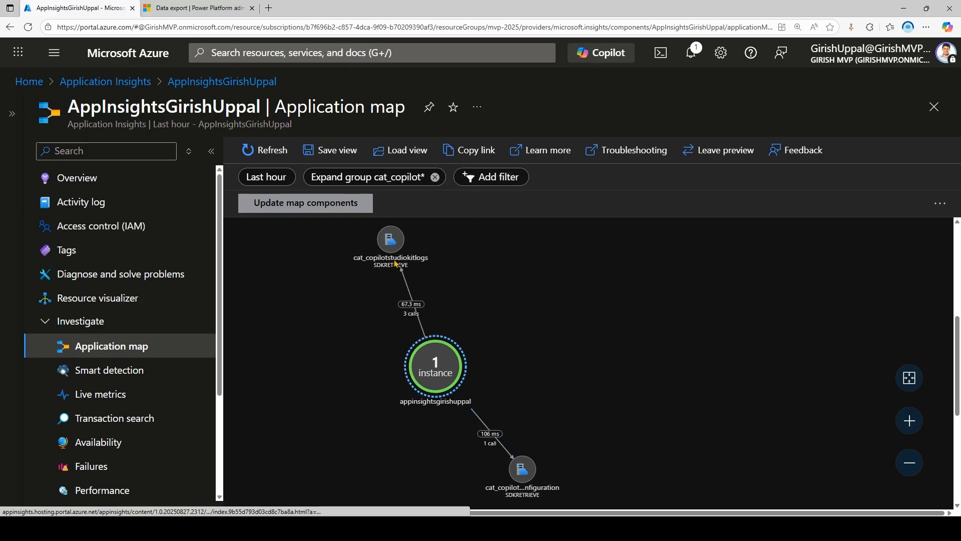
Show the details of the cat_copilotstudiokitlogs component and view it in Logs
left_click(391, 251)
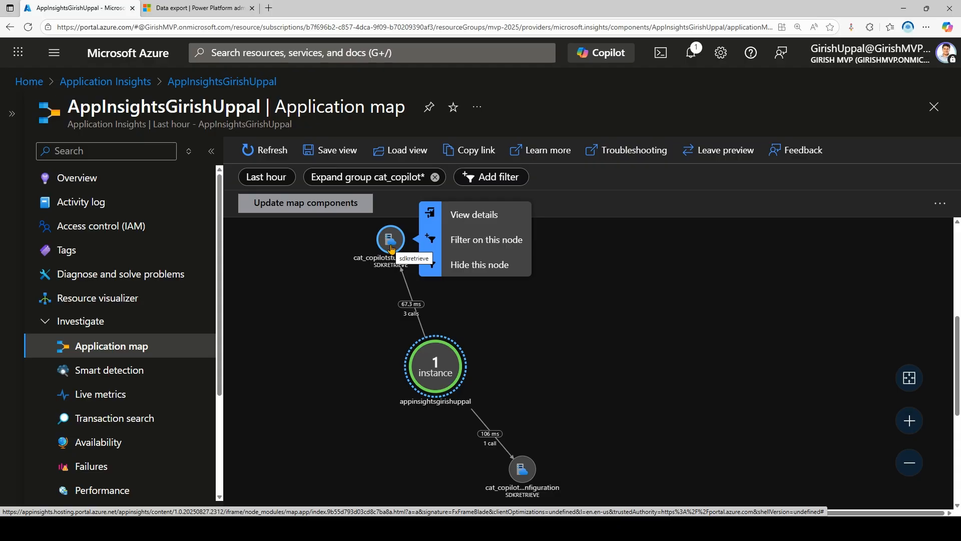
left_click(476, 220)
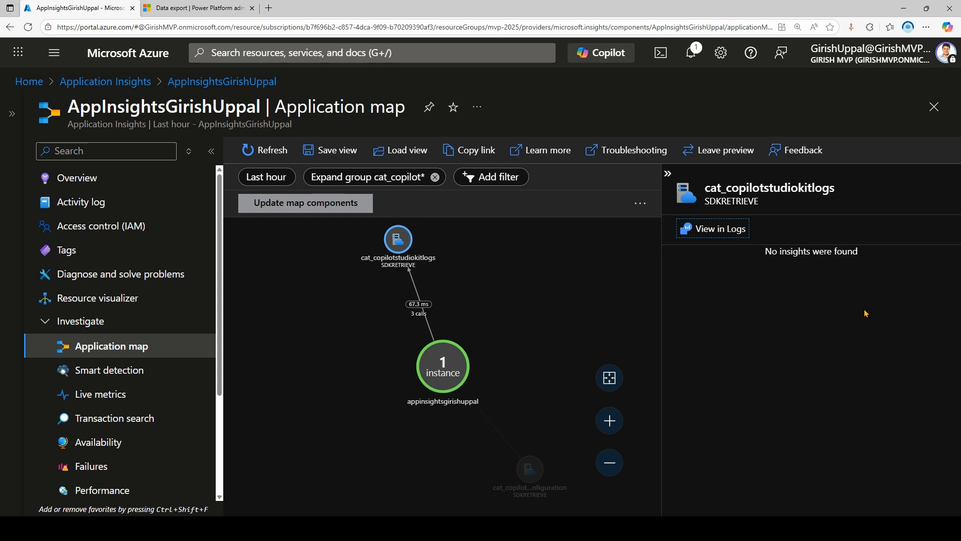
left_click(721, 231)
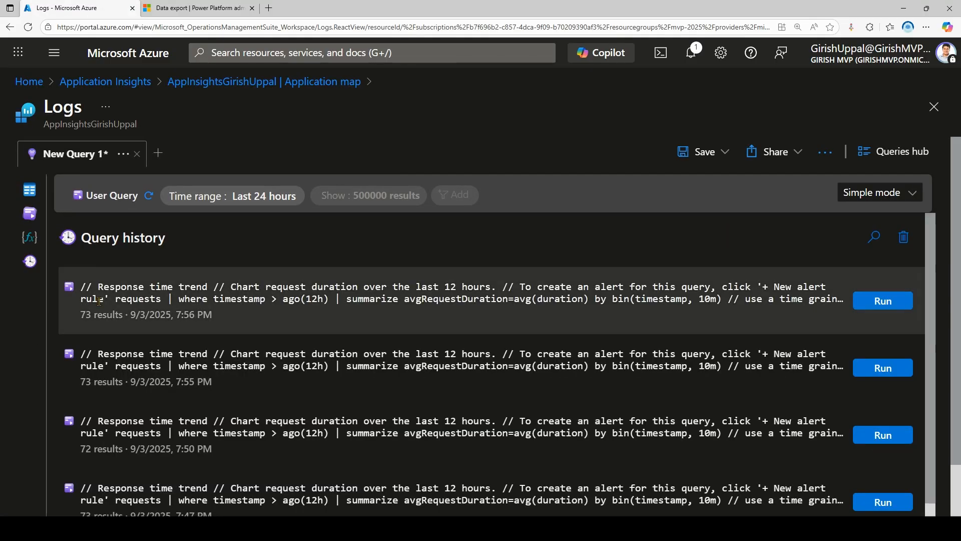
Rerun the most recent Response time trend query from the query history and compare its results table with the chart
scroll(141, 445, "down", 2)
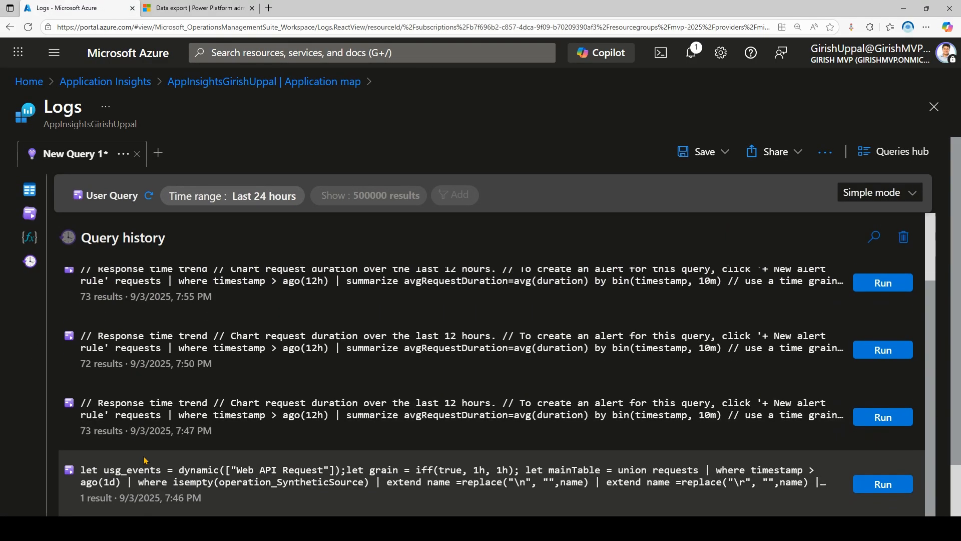
scroll(532, 393, "up", 2)
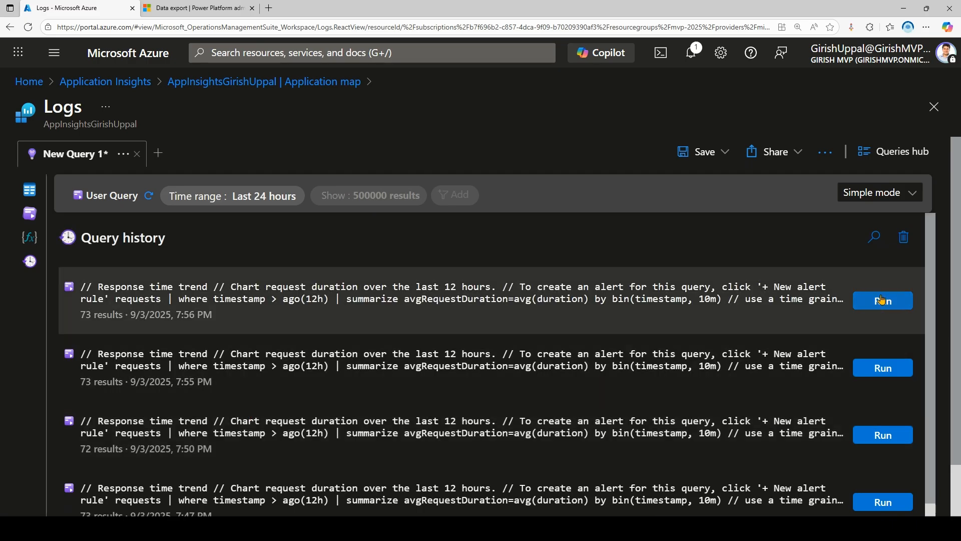
left_click(882, 300)
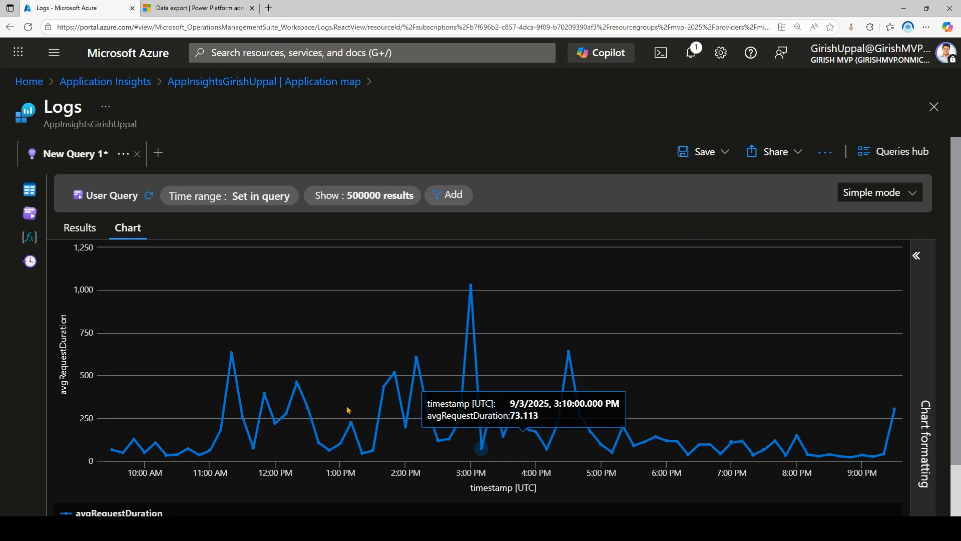
left_click(83, 233)
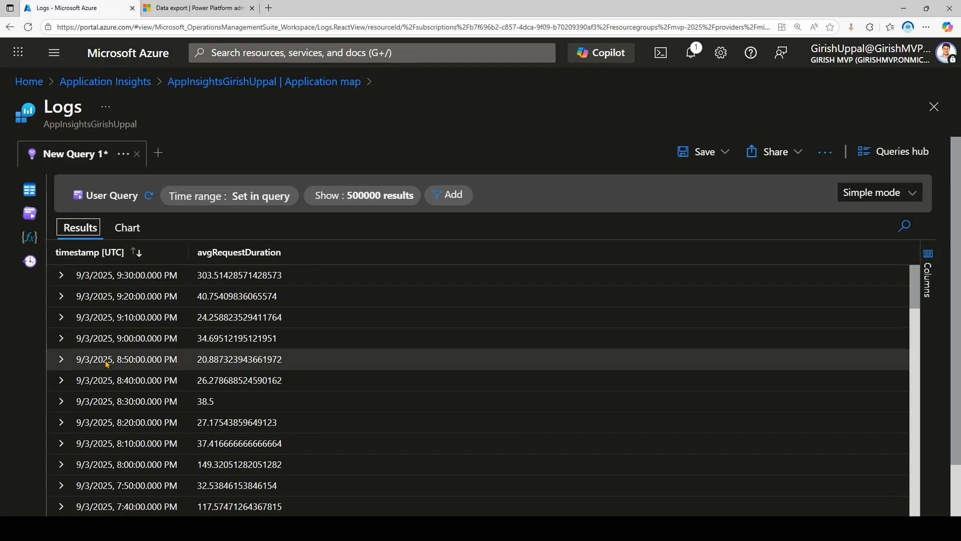
left_click(62, 297)
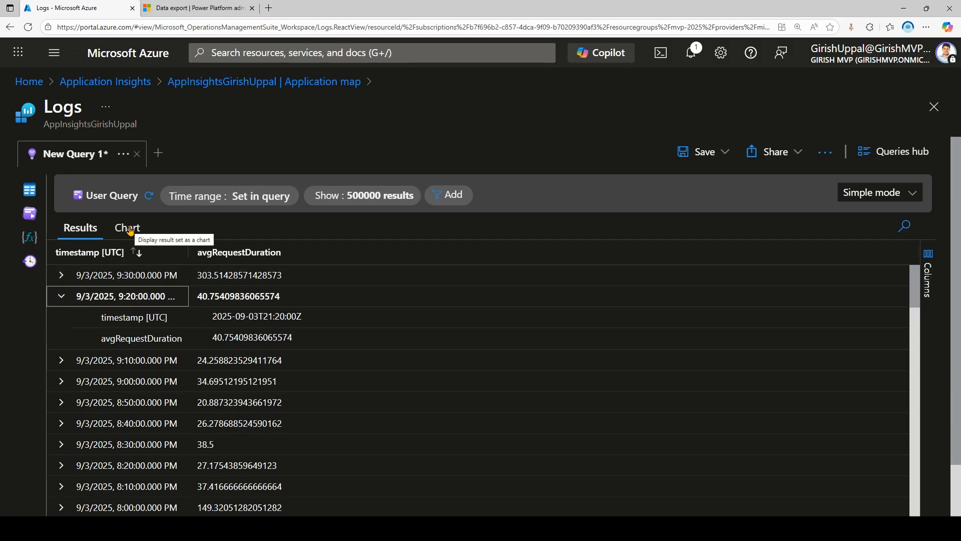
left_click(129, 229)
Switch the query from Simple mode to KQL mode and review the query text with its chart
left_click(906, 193)
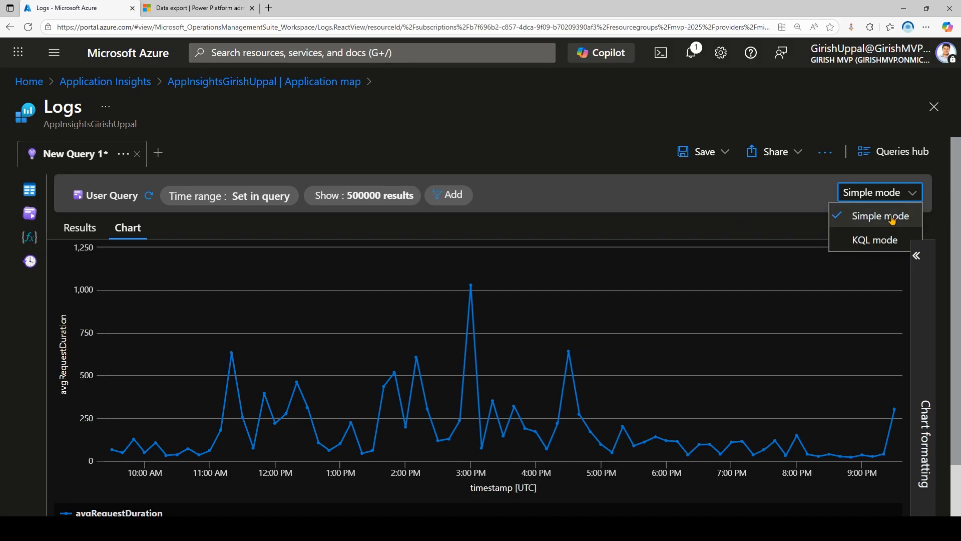
left_click(882, 244)
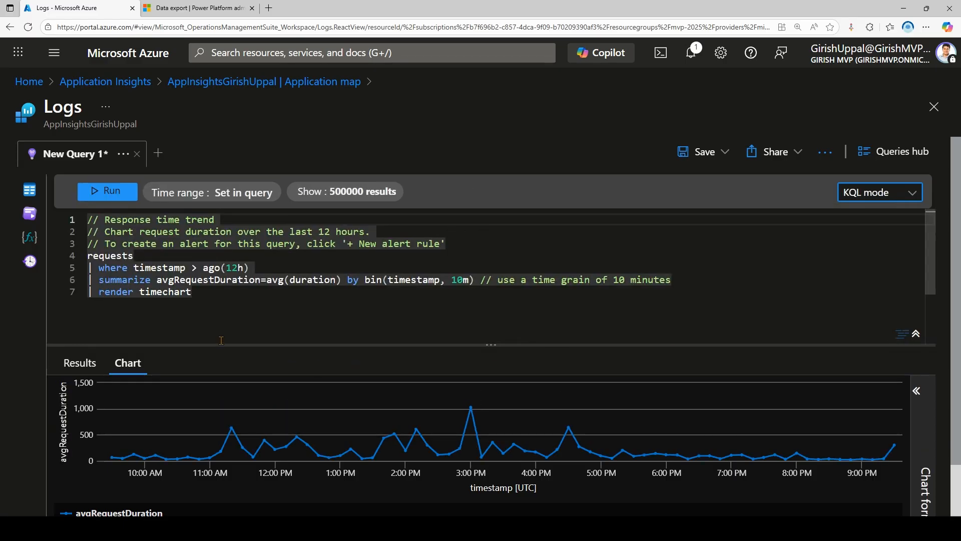
scroll(241, 308, "down", 1)
scroll(241, 308, "up", 1)
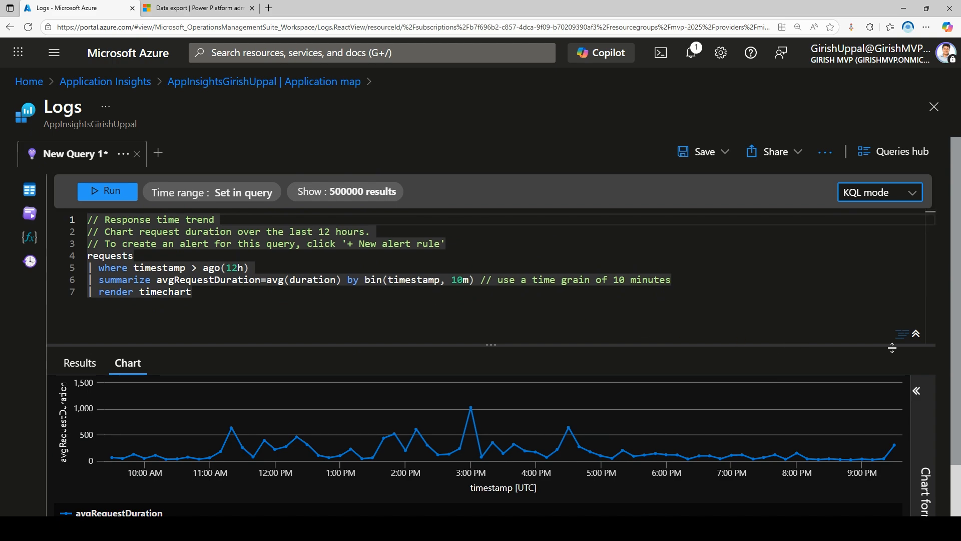
scroll(942, 356, "down", 1)
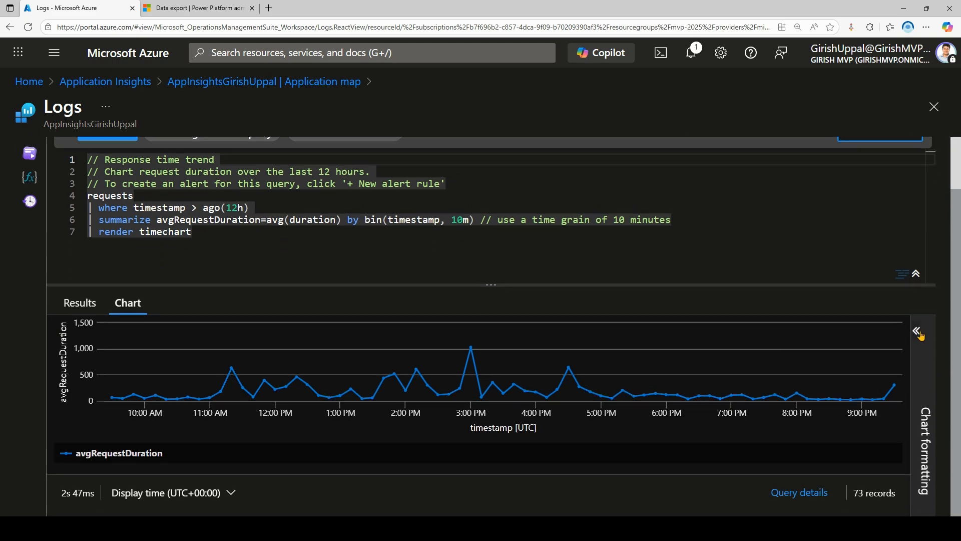
Change the chart type in the chart formatting to Stacked Column, Unstacked Column and finally Stacked bar chart
left_click(917, 331)
scroll(851, 380, "down", 3)
scroll(851, 381, "up", 3)
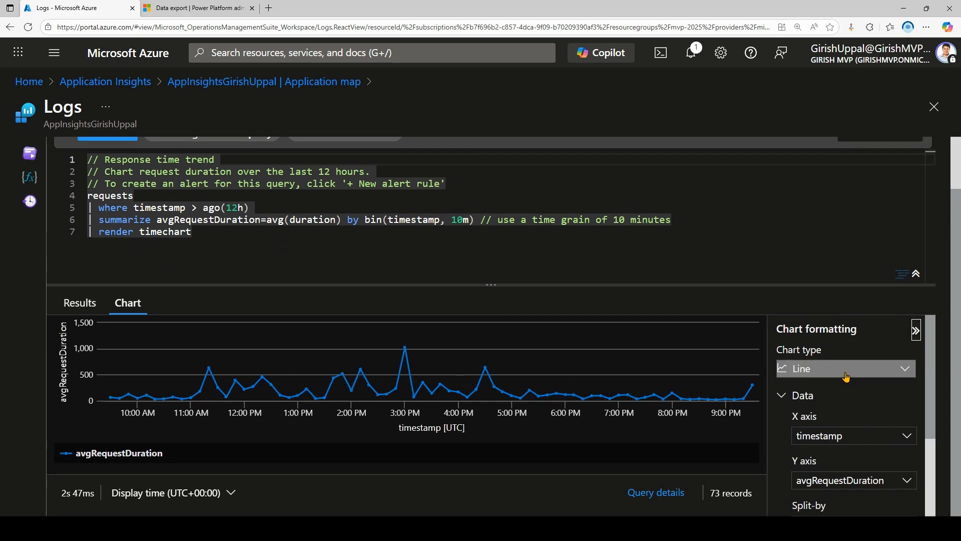
left_click(845, 377)
left_click(832, 413)
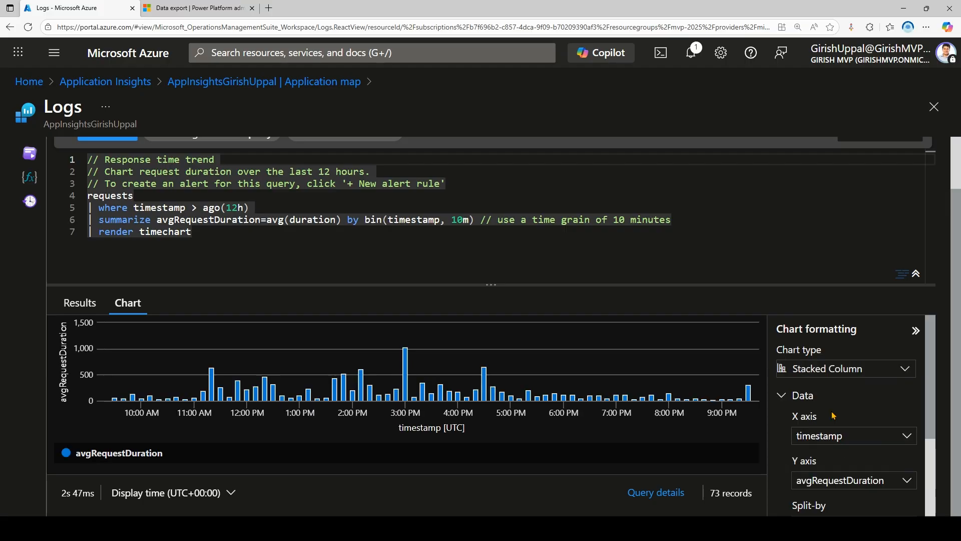
left_click(845, 369)
left_click(843, 430)
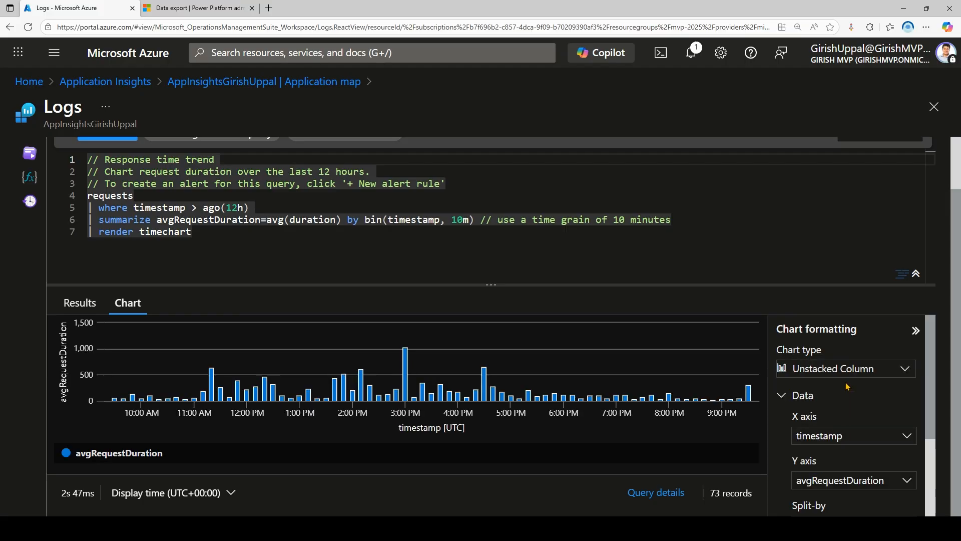
left_click(846, 370)
scroll(853, 440, "down", 2)
left_click(827, 408)
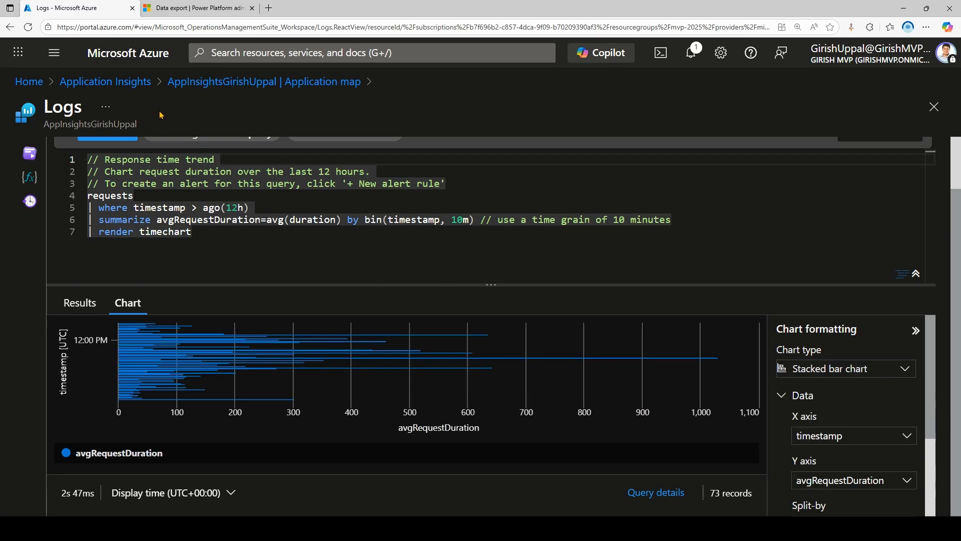
Return from the Logs page to the resource's Application map, discarding the unsaved query edits
left_click(220, 83)
left_click(529, 92)
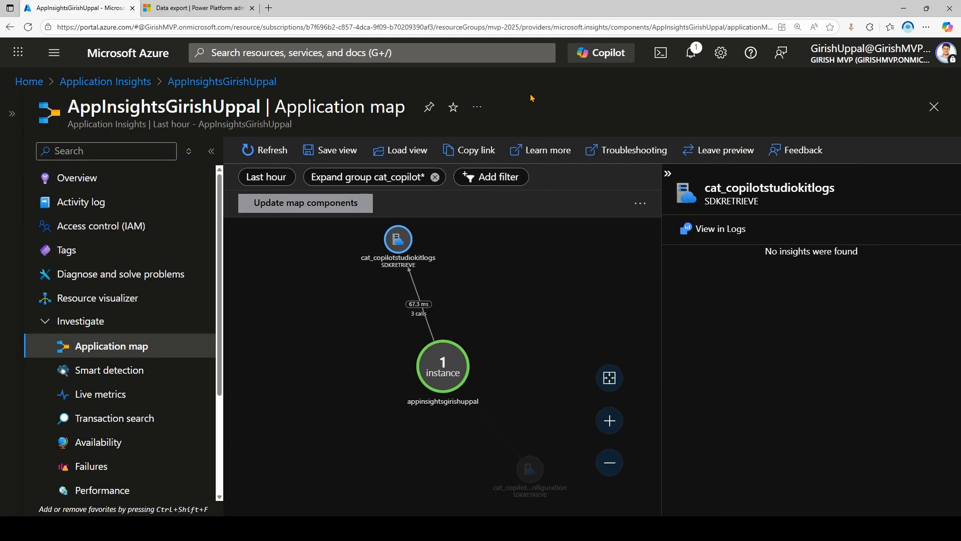
Show the resource's Smart detection page, followed by its Live metrics page
left_click(125, 377)
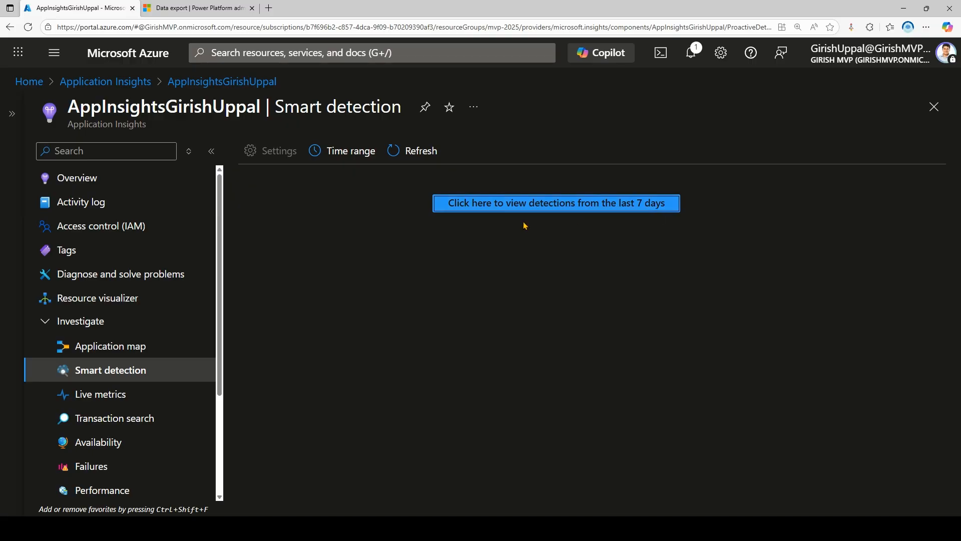
scroll(120, 321, "down", 2)
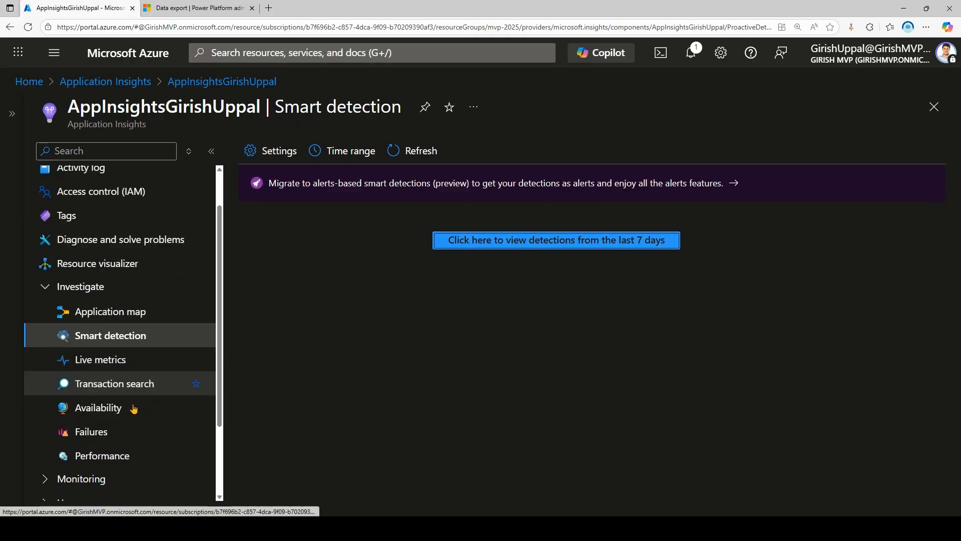
left_click(120, 310)
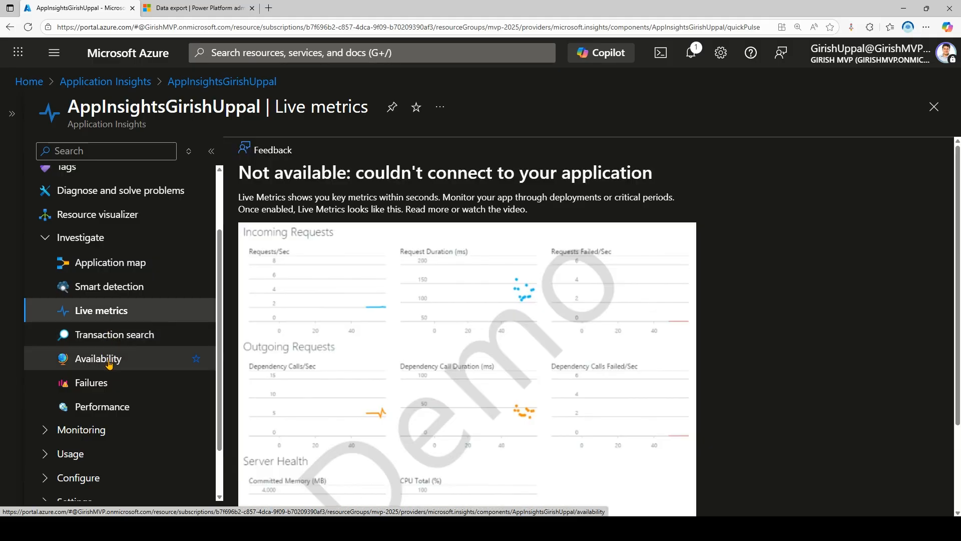
Show the Failures page and examine the failed operations, top exception types and top failed dependencies
left_click(104, 384)
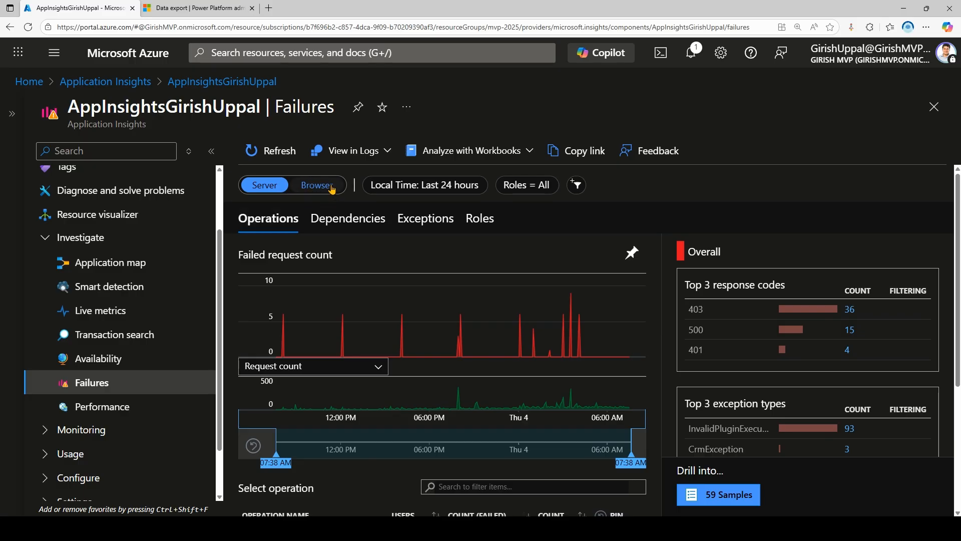
scroll(400, 381, "down", 4)
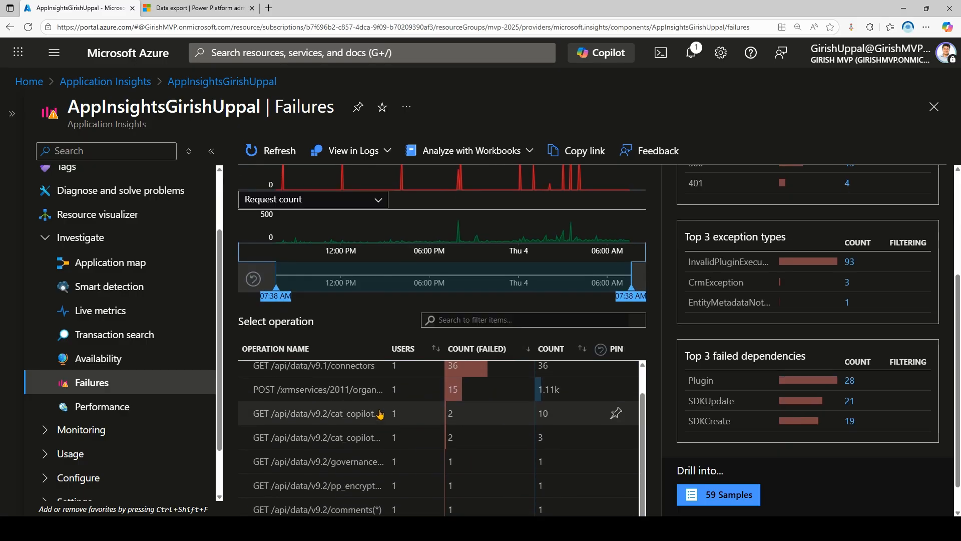
scroll(379, 413, "up", 2)
scroll(425, 441, "down", 2)
scroll(740, 380, "down", 1)
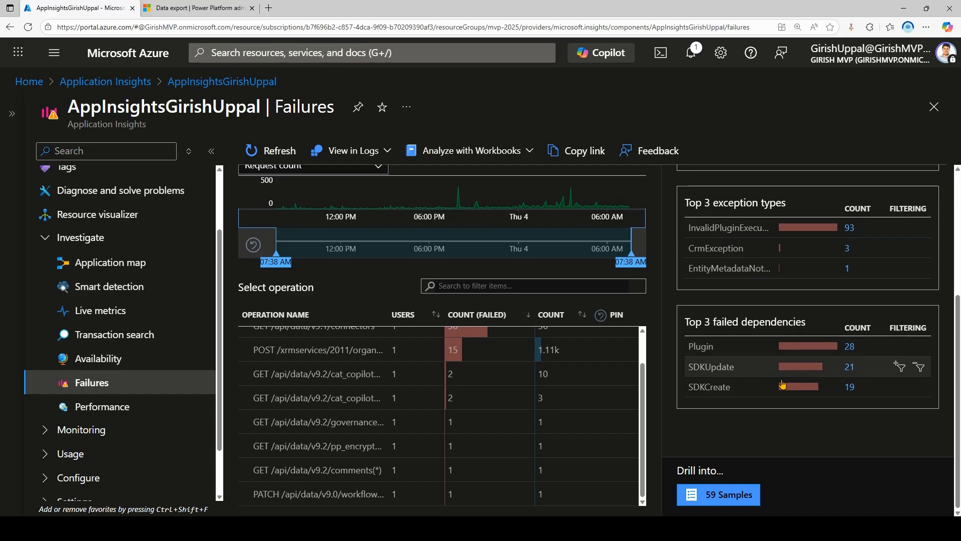
Drill into the failed samples and open the 9/4/2025, 4:10:40 AM Web API Request with response code 403 and 184 ms duration
left_click(736, 500)
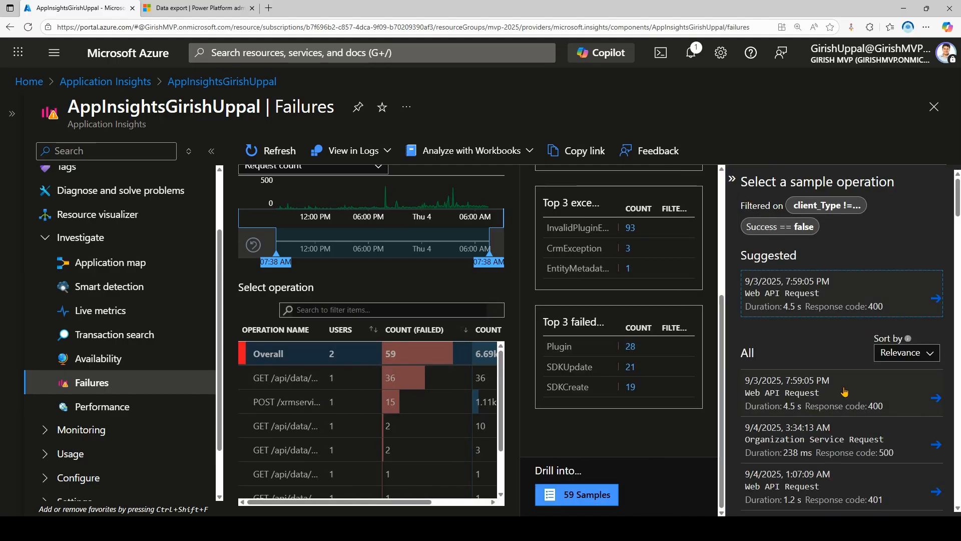
scroll(936, 353, "down", 3)
scroll(936, 357, "down", 2)
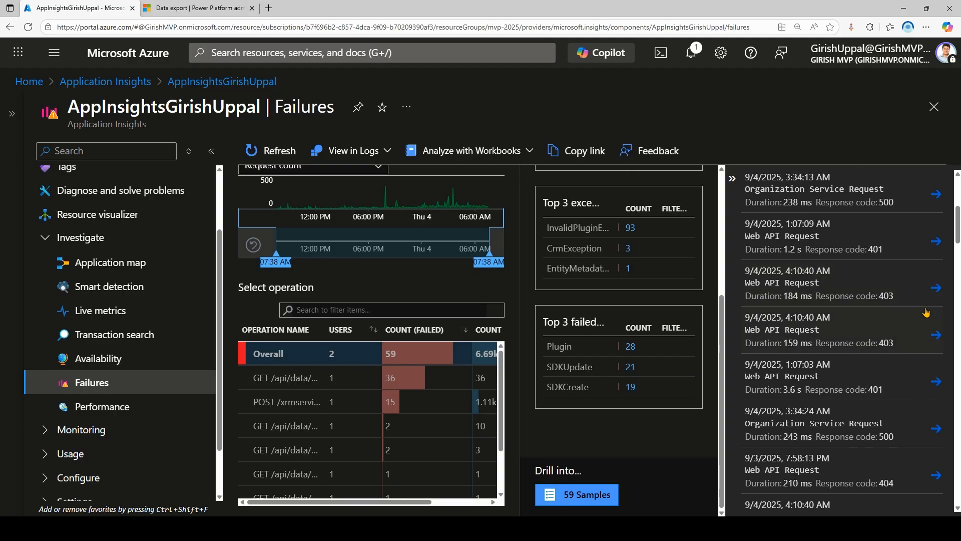
left_click(936, 288)
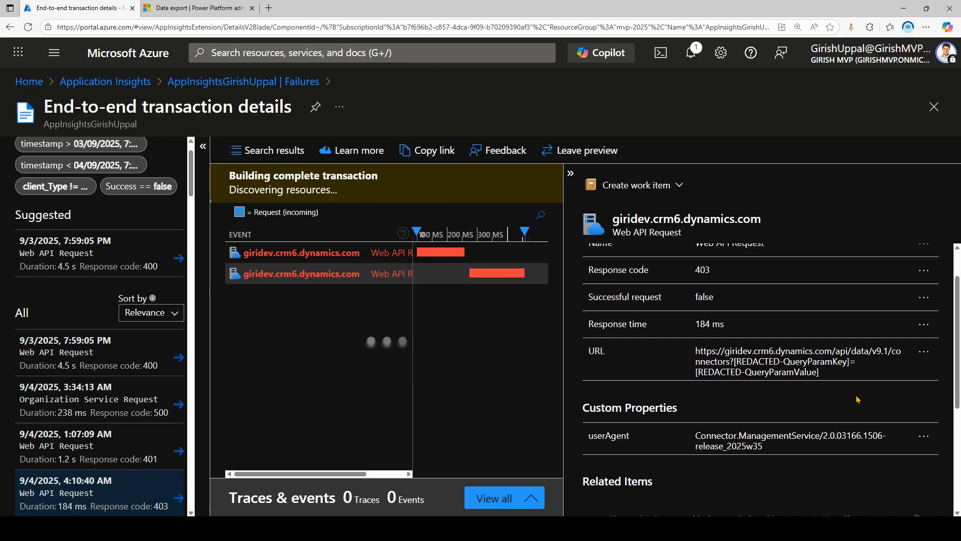
Examine the failed request's URL, custom properties and related items, and show the timeline for this user with its Web API requests
left_click_drag(825, 448, 688, 429)
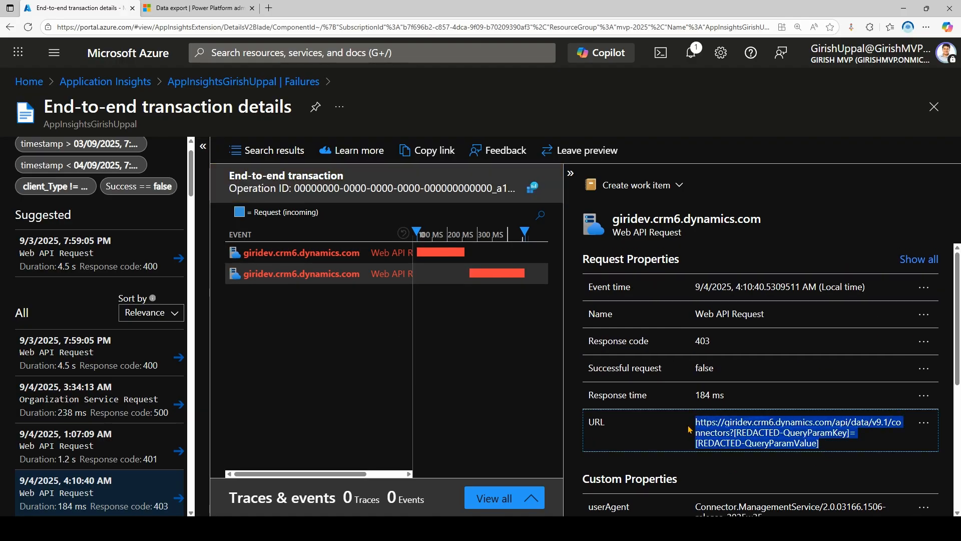
scroll(688, 369, "down", 3)
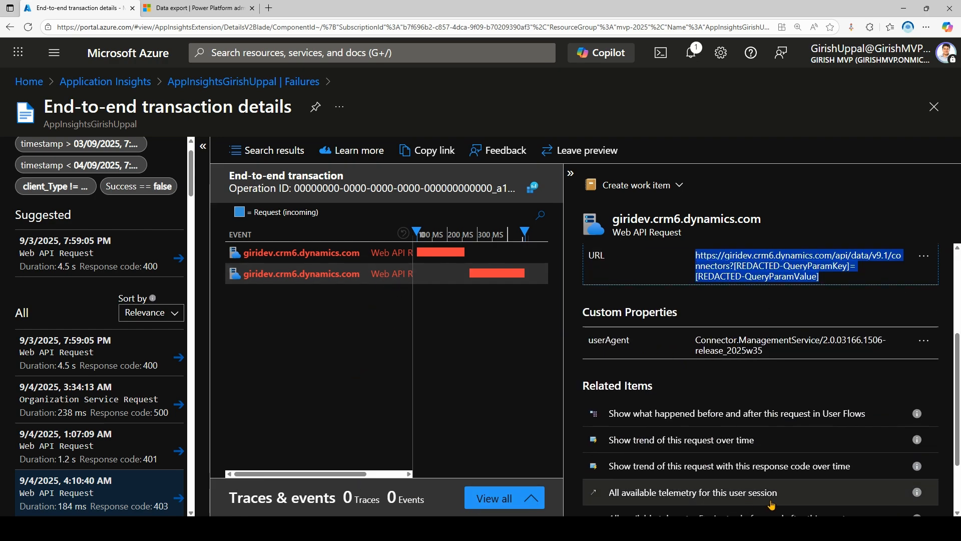
scroll(701, 493, "down", 2)
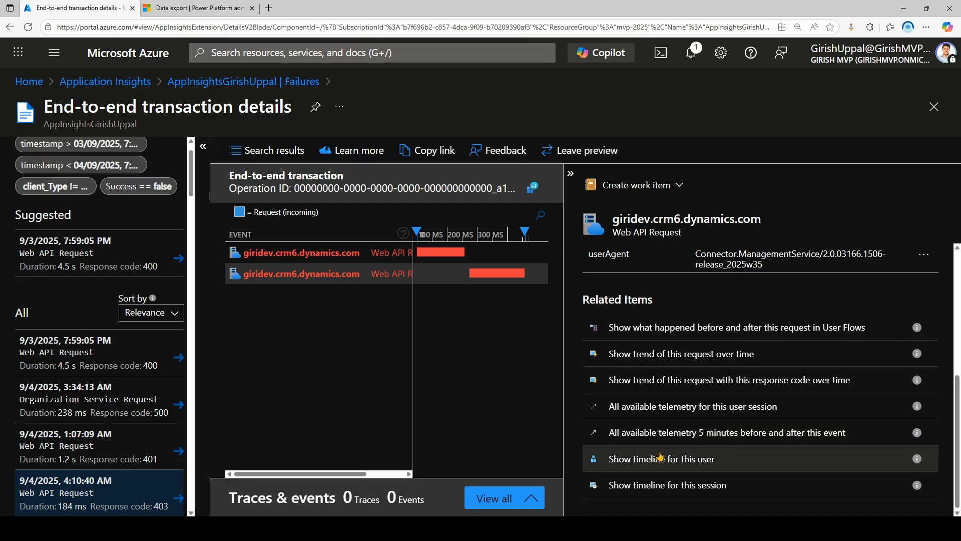
left_click(661, 456)
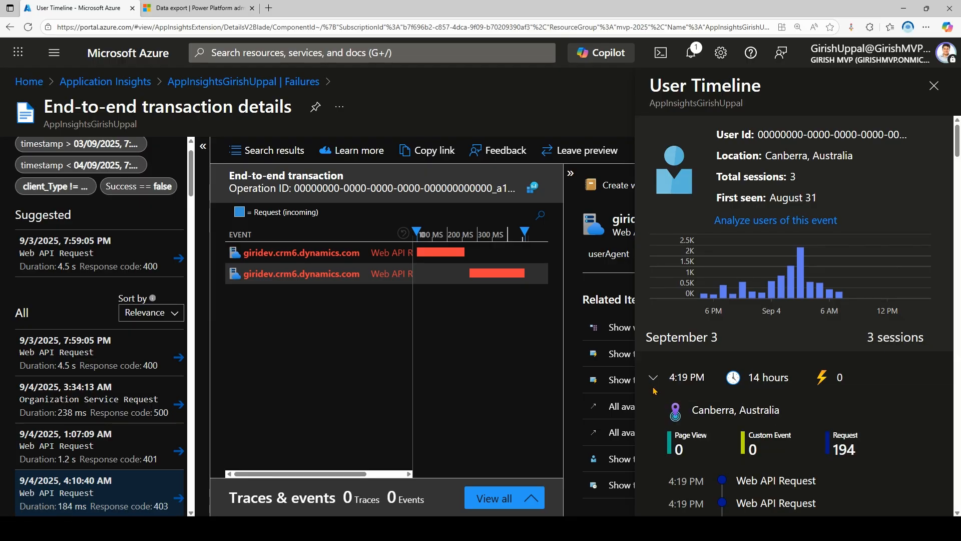
scroll(700, 382, "down", 3)
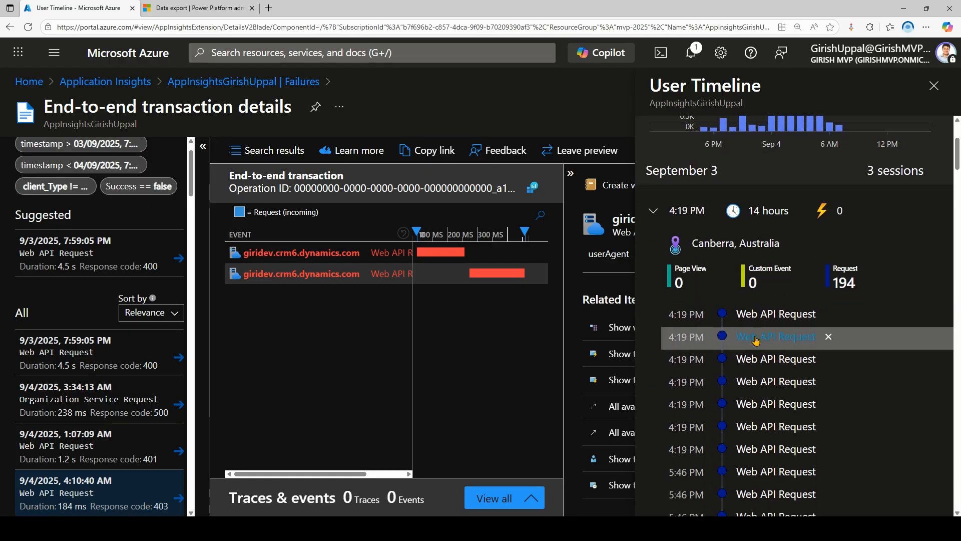
Browse the user timeline's requests, open a 7:01 PM Web API Request in the Users analysis, and return to the Failures page
scroll(760, 393, "down", 1)
scroll(765, 395, "down", 3)
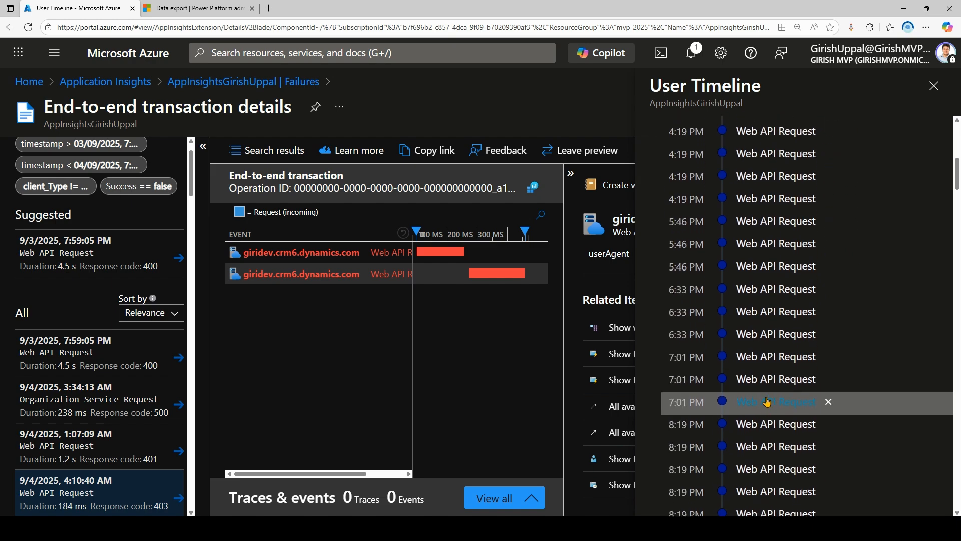
left_click(773, 382)
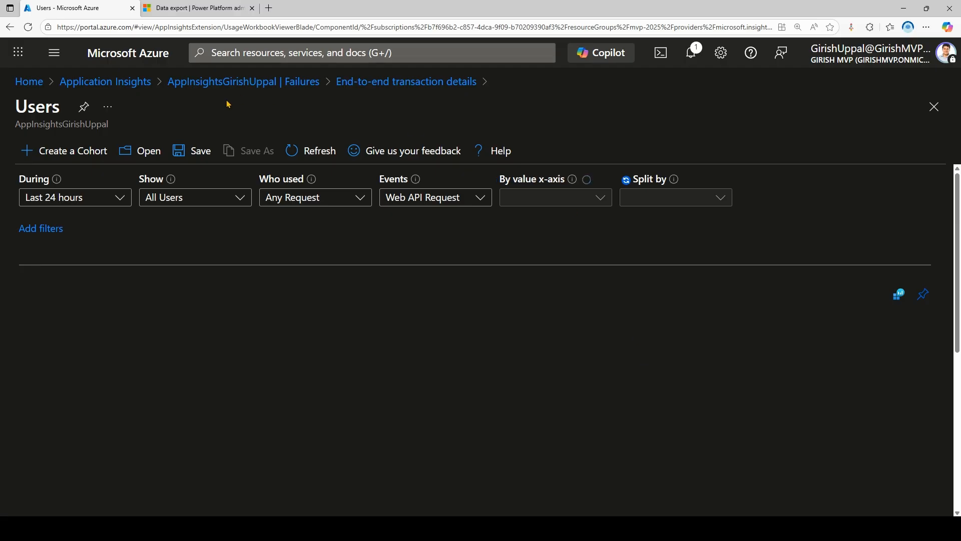
left_click(243, 81)
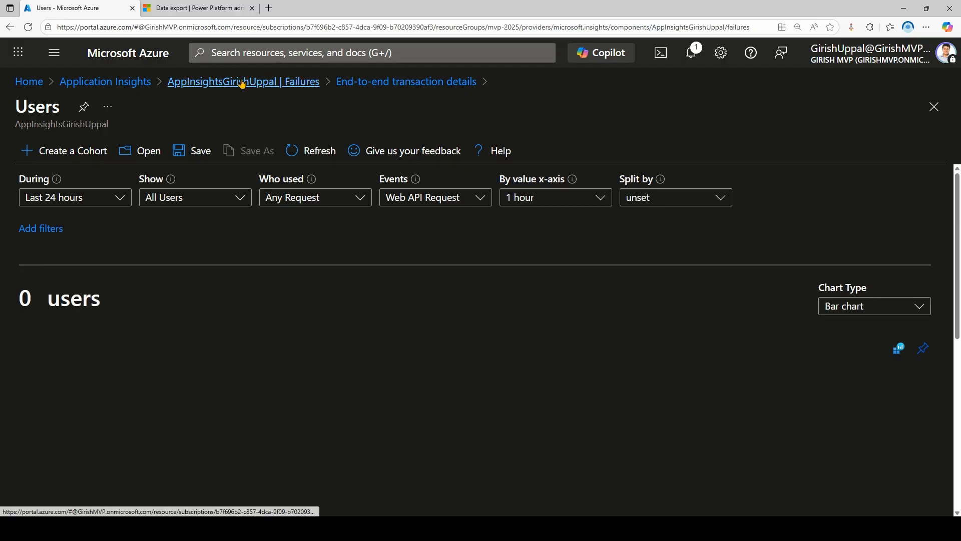
Show the resource's Alerts page under Monitoring, followed by its Metrics page
scroll(50, 370, "down", 1)
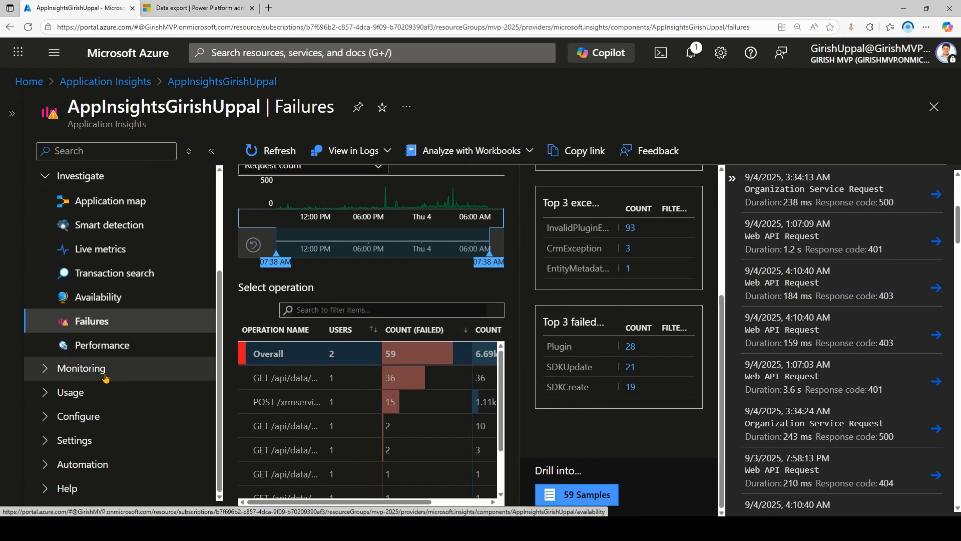
left_click(49, 369)
scroll(49, 370, "down", 2)
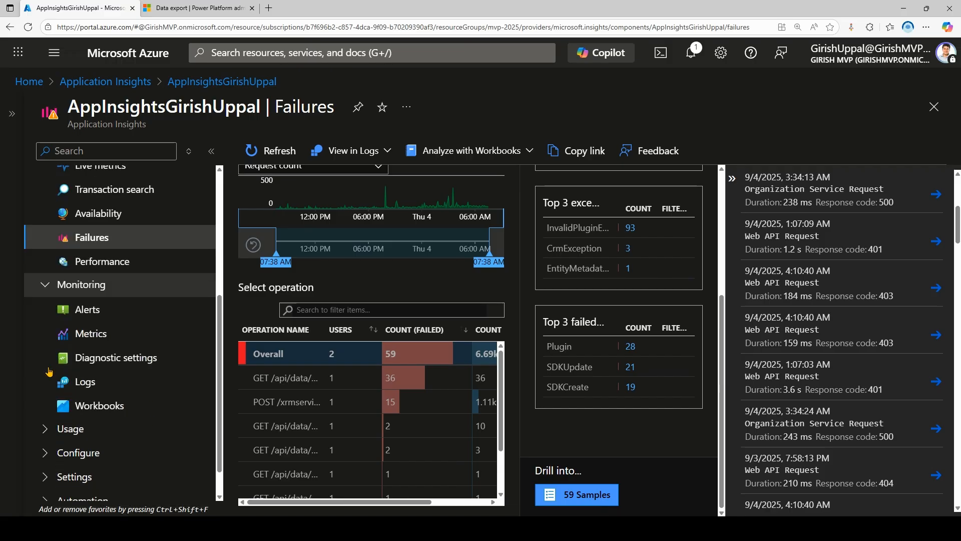
left_click(88, 309)
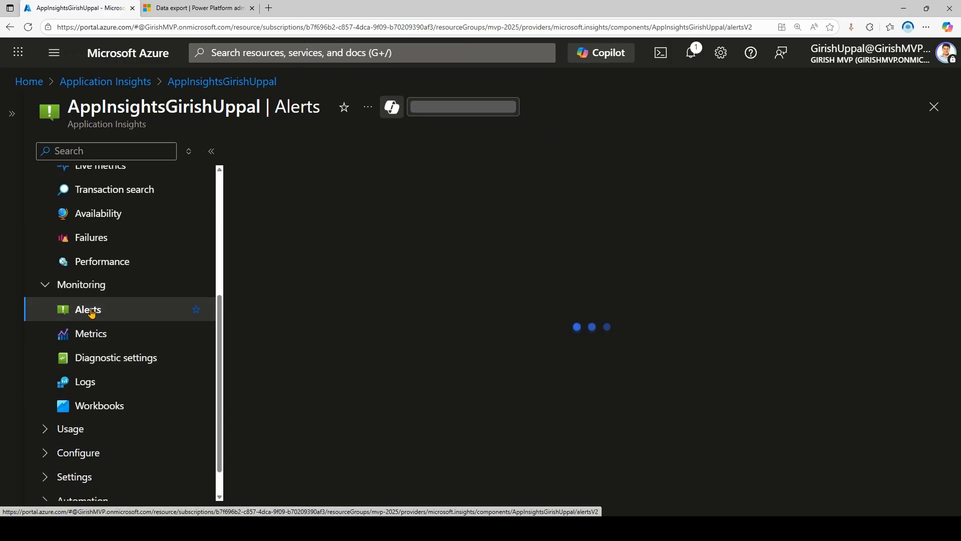
left_click(92, 341)
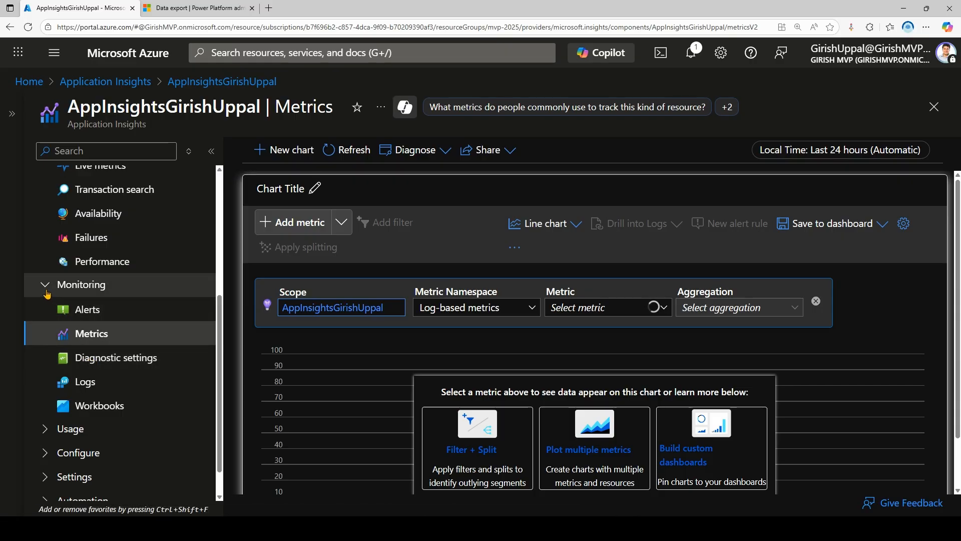
Show the Users page under Usage and zoom the browser out two levels to fit its chart
scroll(53, 426, "down", 1)
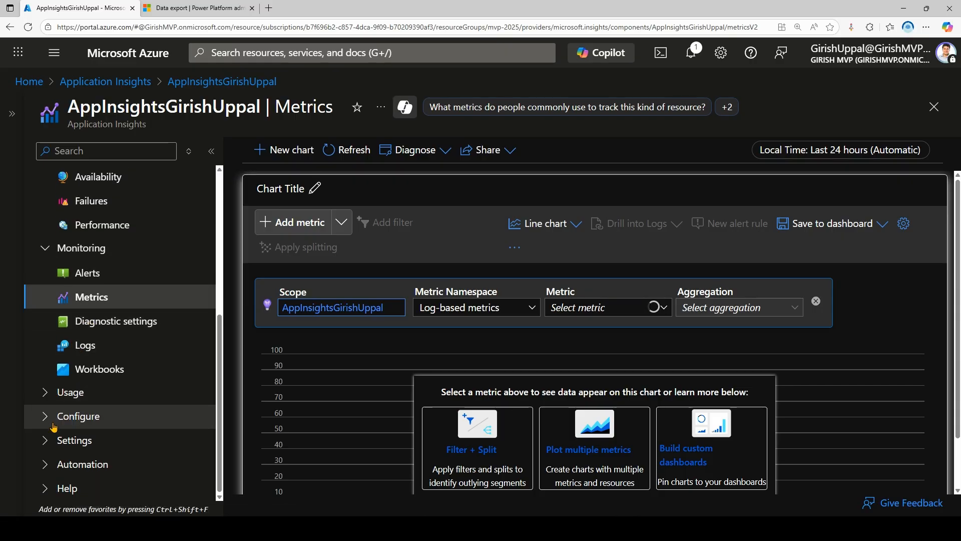
left_click(50, 393)
scroll(75, 395, "down", 2)
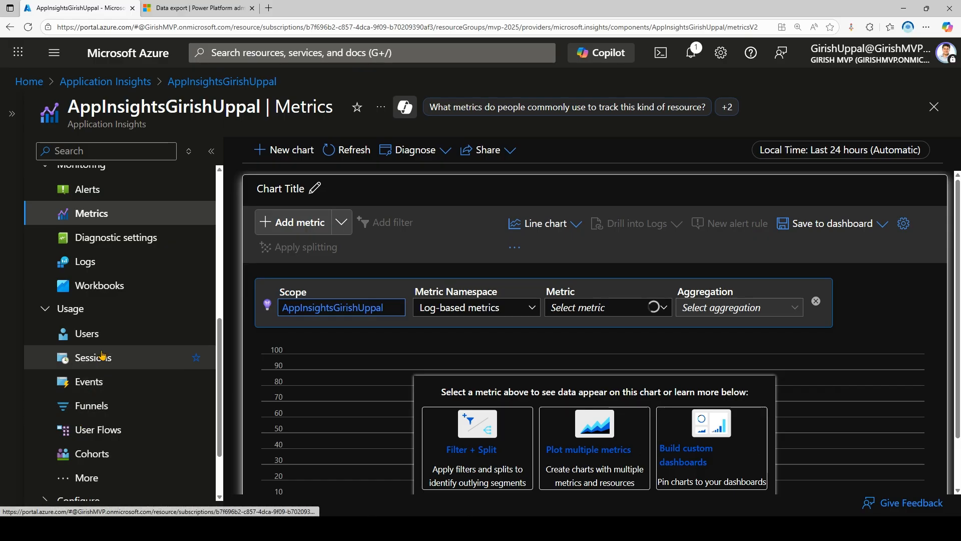
left_click(103, 340)
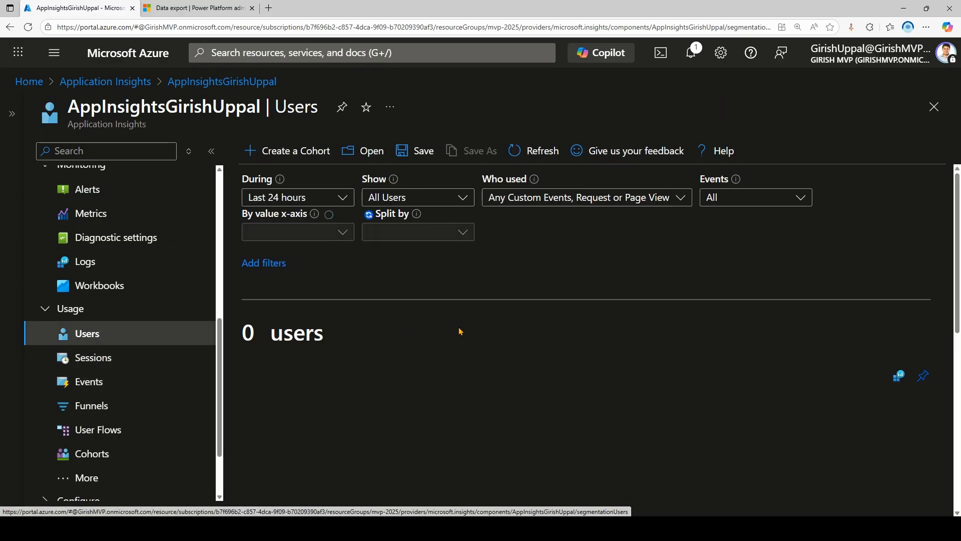
scroll(429, 320, "down", 1)
key("ctrl+minus")
key("ctrl+minus")
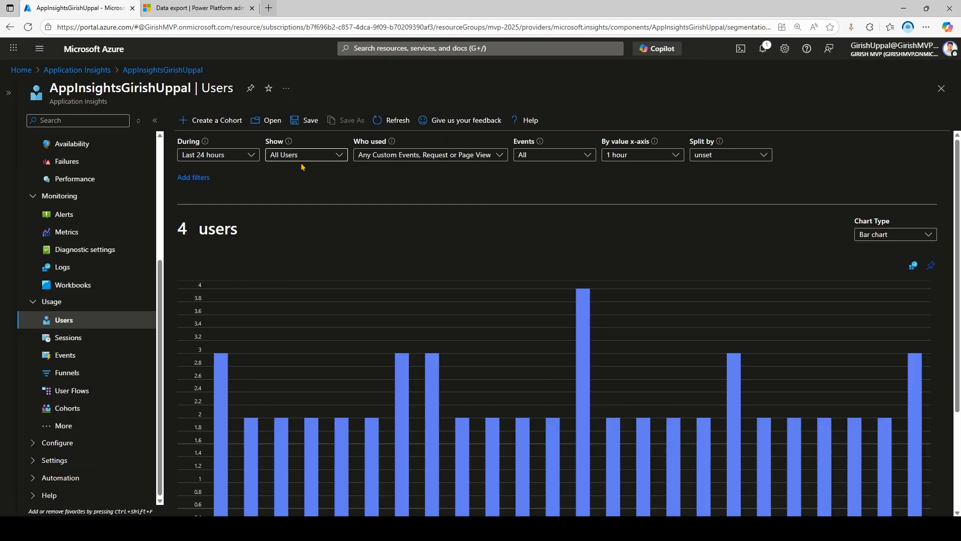
Set the Users report period to Last 30 days and examine the user total and daily bar chart
left_click(242, 159)
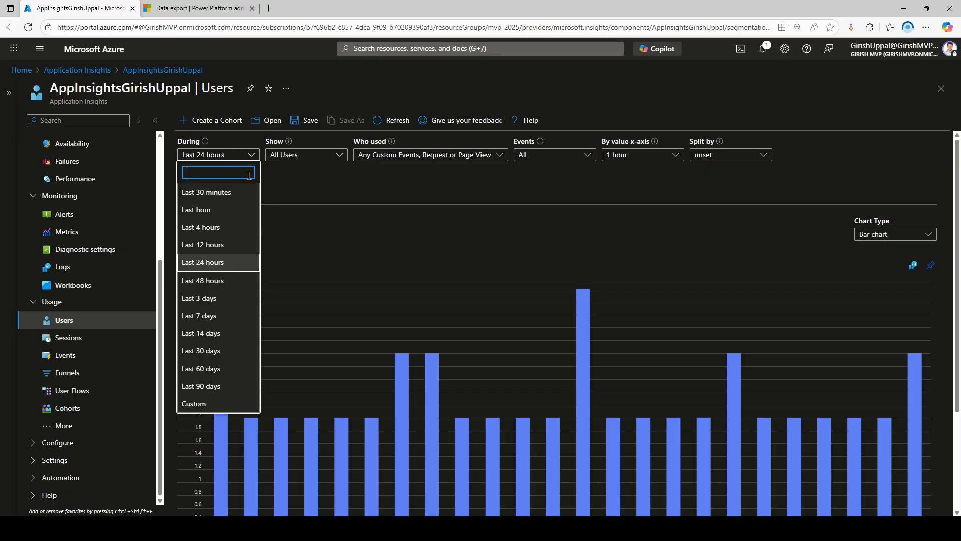
left_click(220, 350)
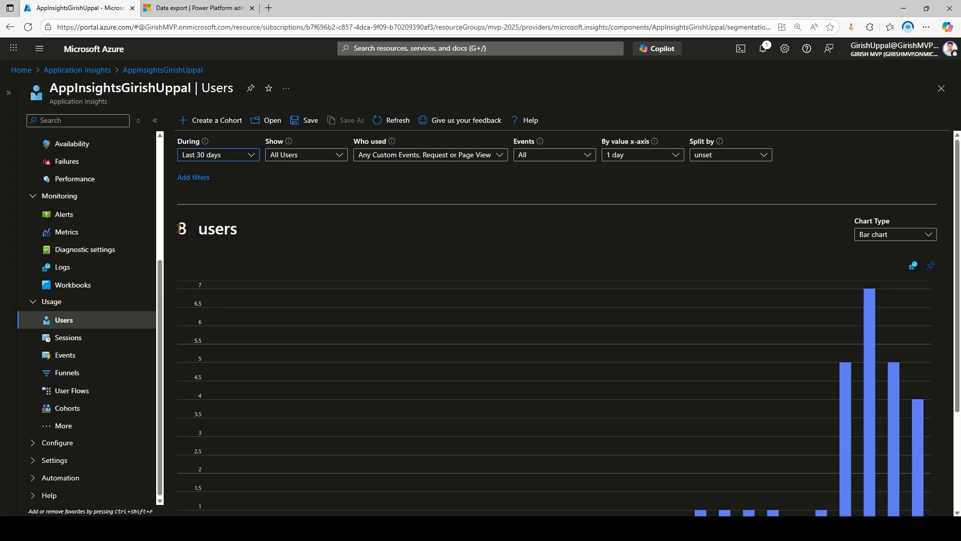
left_click_drag(178, 229, 244, 230)
scroll(743, 271, "down", 3)
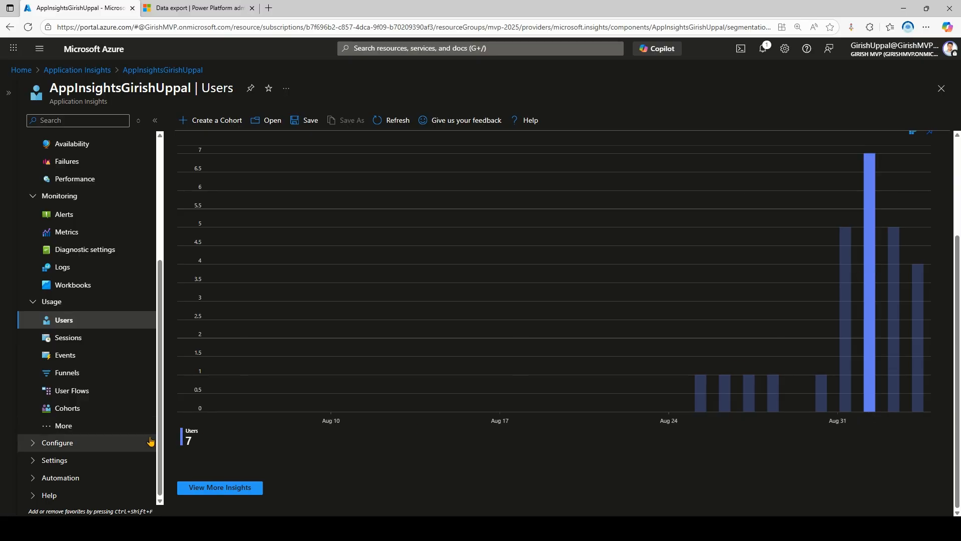
Show more insights for the Users report and examine its sessions, events, performance, monthly active users, properties and sample users
left_click(207, 489)
scroll(209, 492, "down", 4)
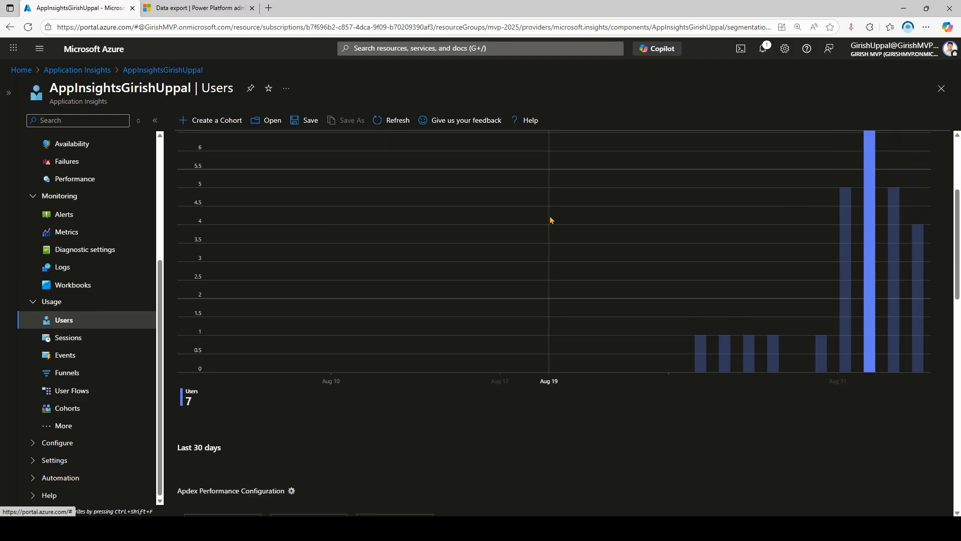
scroll(545, 240, "down", 2)
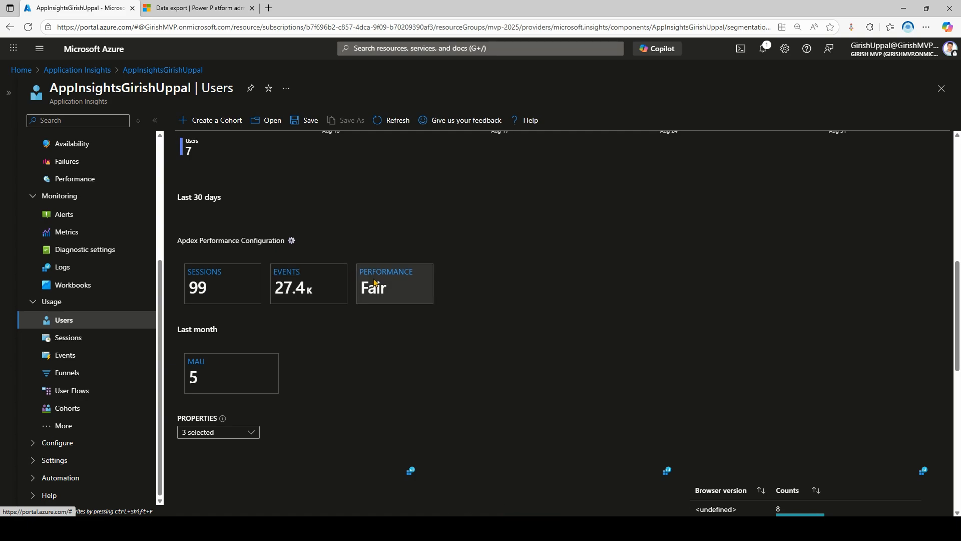
scroll(354, 337, "down", 3)
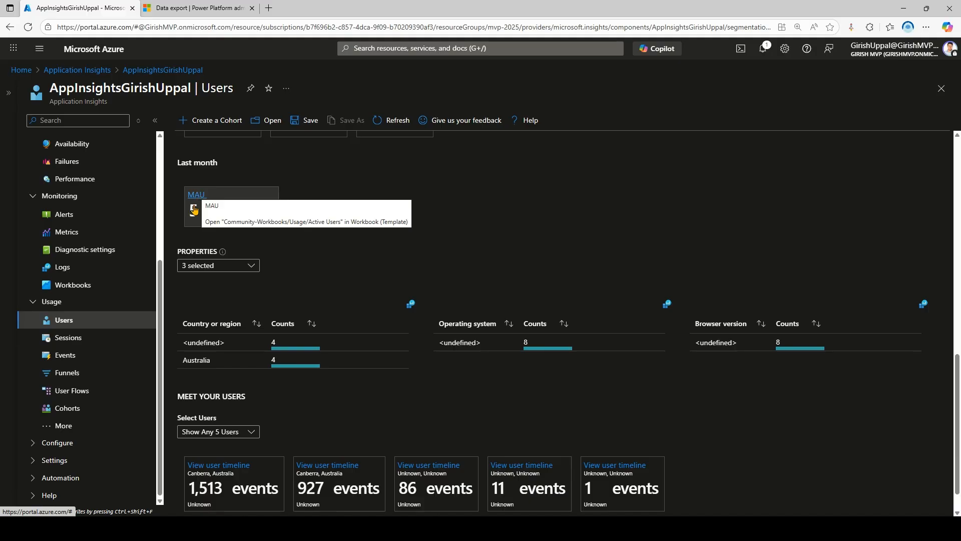
scroll(225, 471, "down", 2)
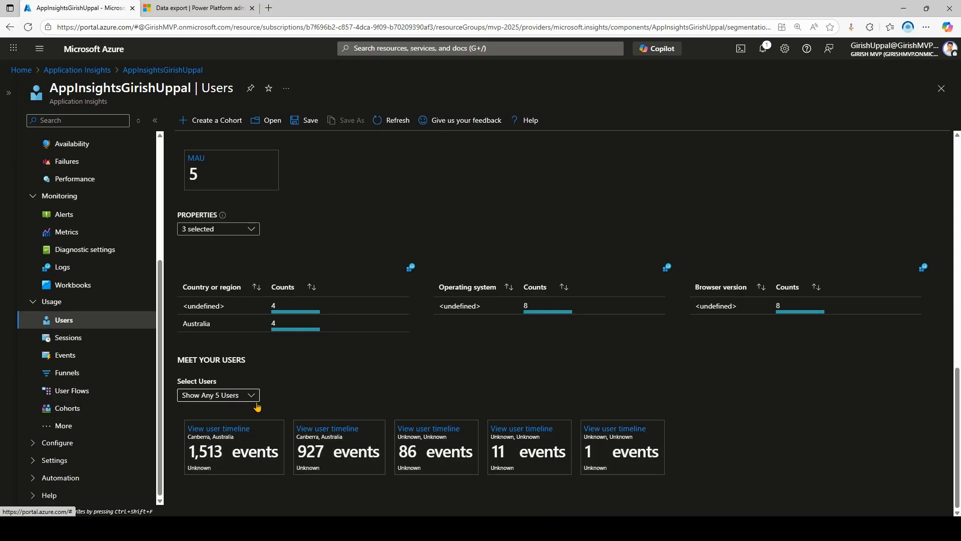
Open the timeline of the sample user with 1,513 events and examine their sessions by date
left_click(236, 429)
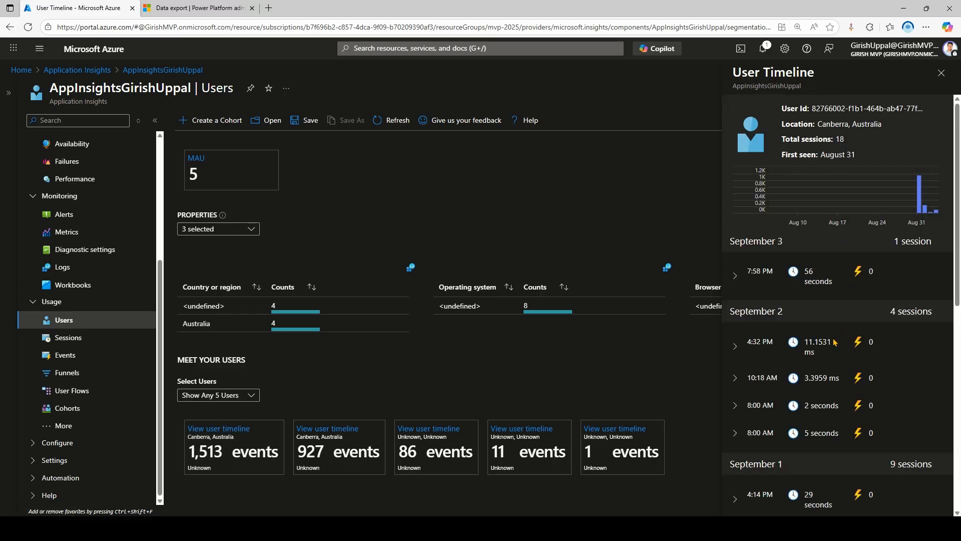
scroll(835, 357, "down", 7)
scroll(835, 357, "down", 1)
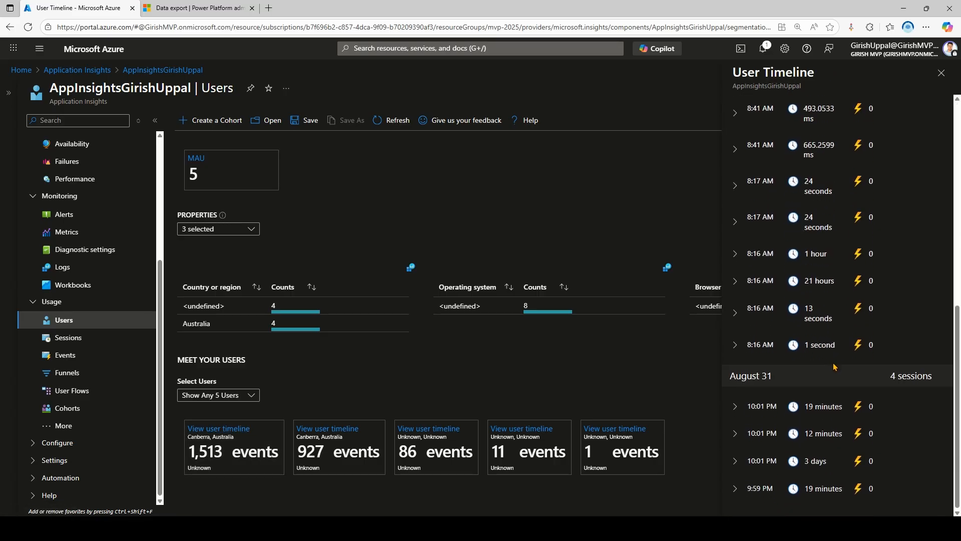
scroll(833, 370, "up", 8)
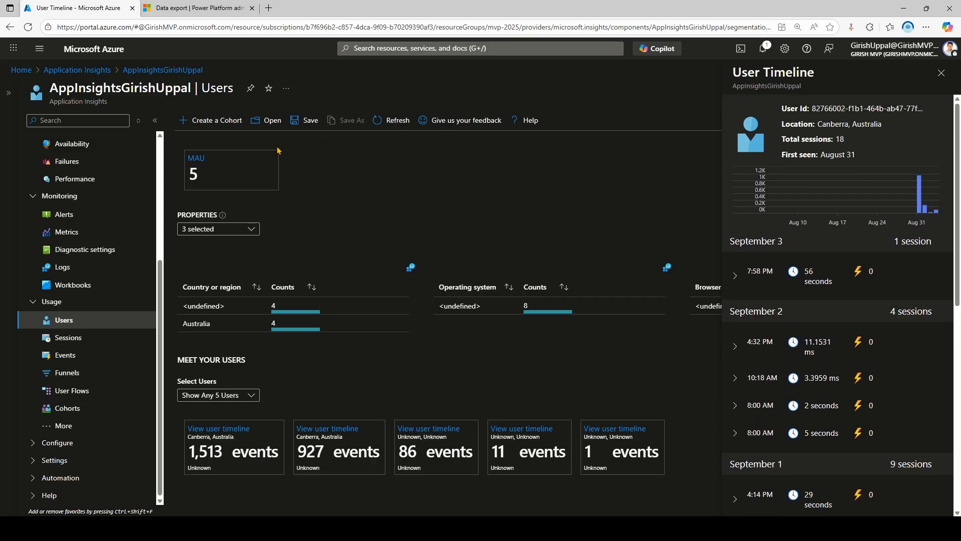
Switch to the Power Platform admin center's Data export page and clear the selection of the App Insights - Power Platform export
left_click(185, 8)
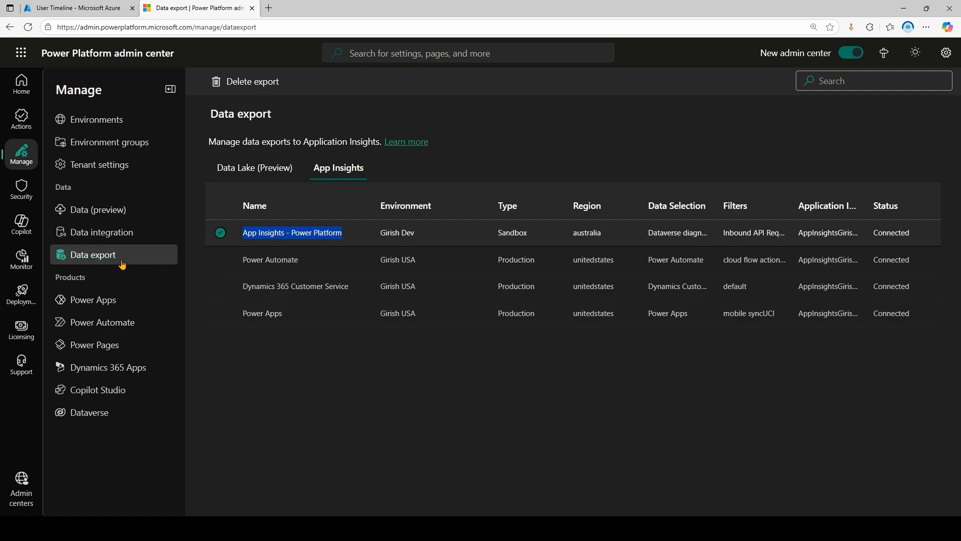
left_click(322, 439)
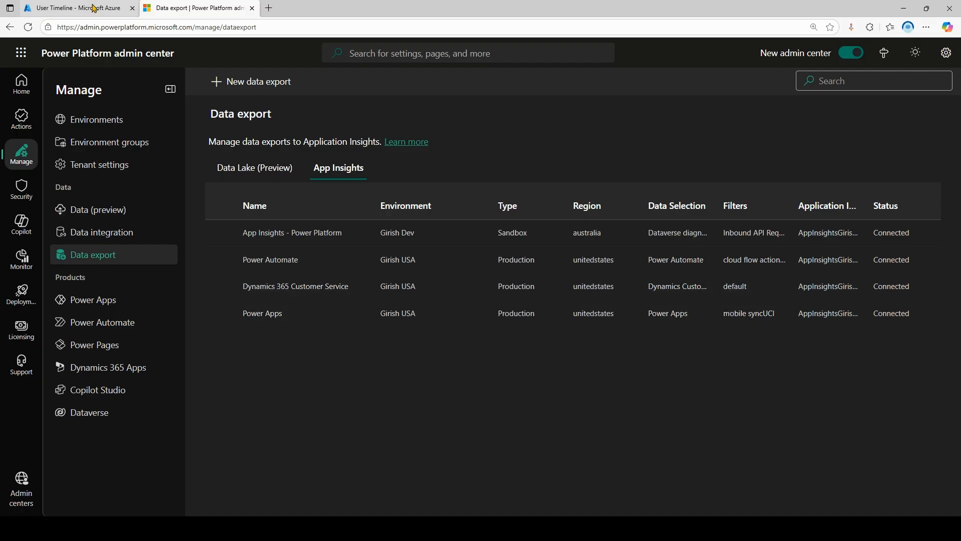
mouse_move(93, 7)
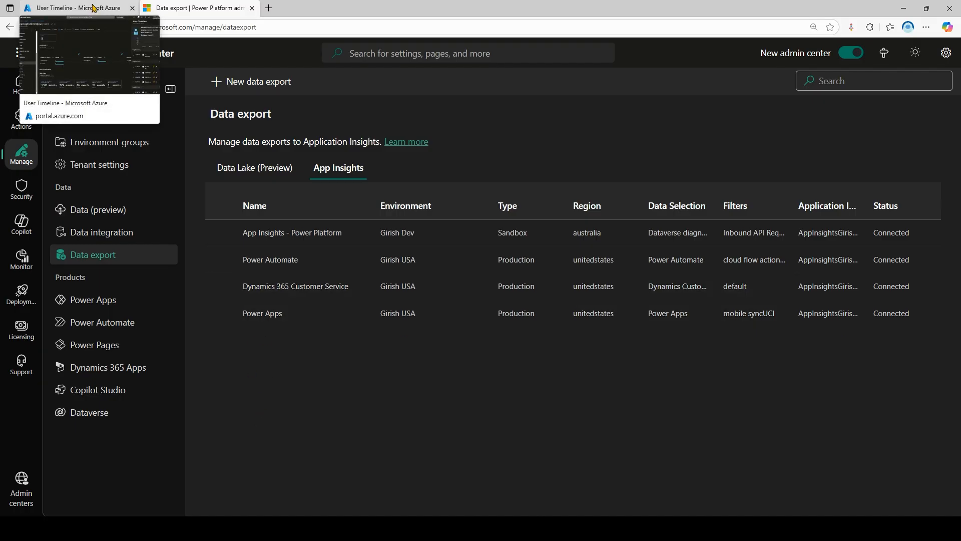